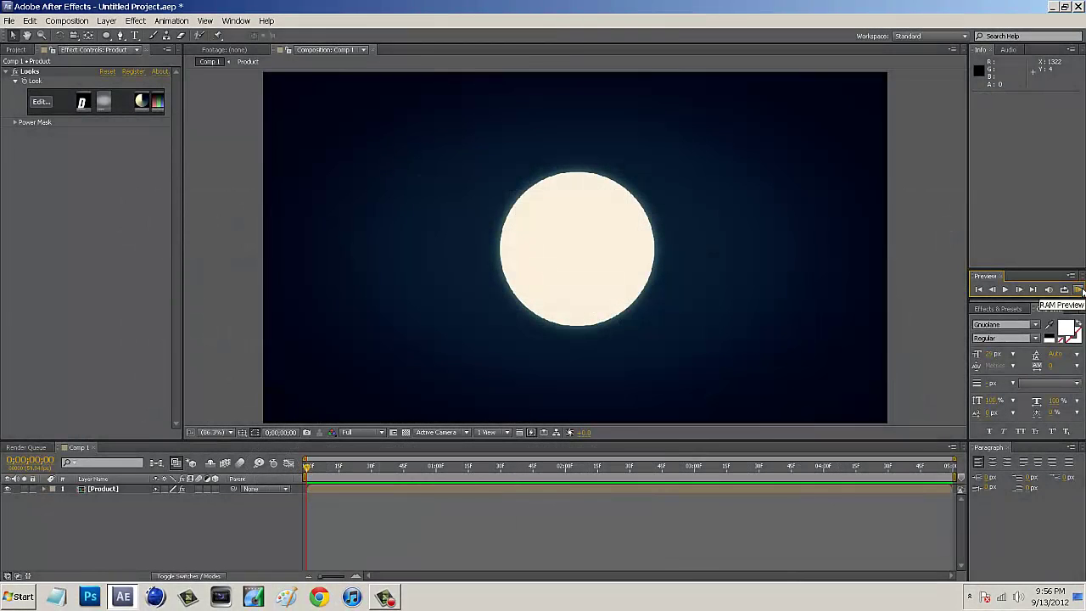
Play a RAM preview of the finished example so the ring arc sweeps around the circle.
left_click(1079, 290)
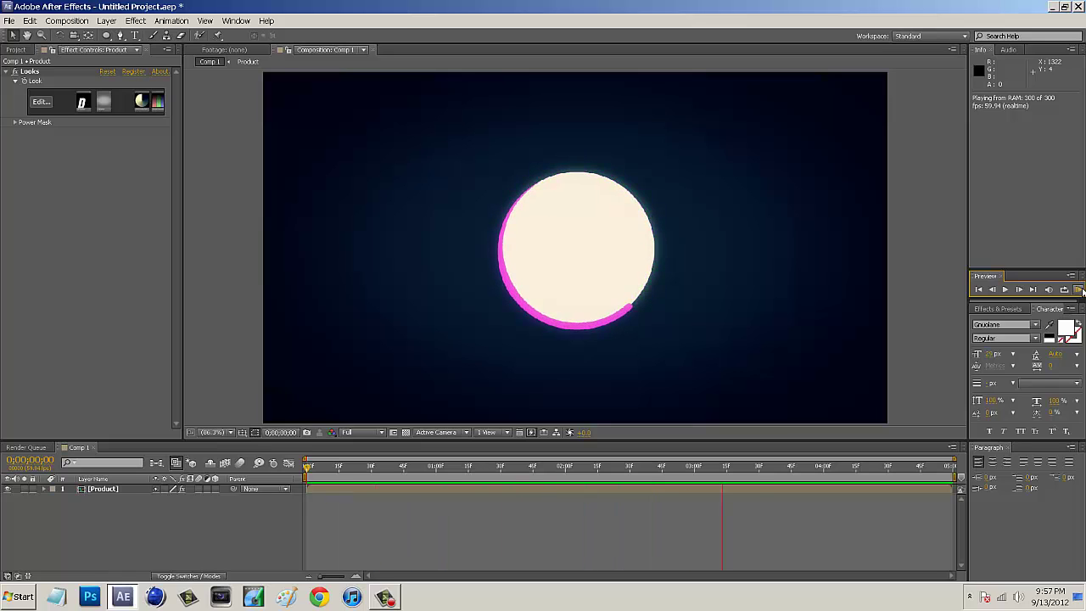
Create a new 1280×720, 59.94 fps composition named Tutorial with a black background.
left_click(67, 20)
left_click(79, 36)
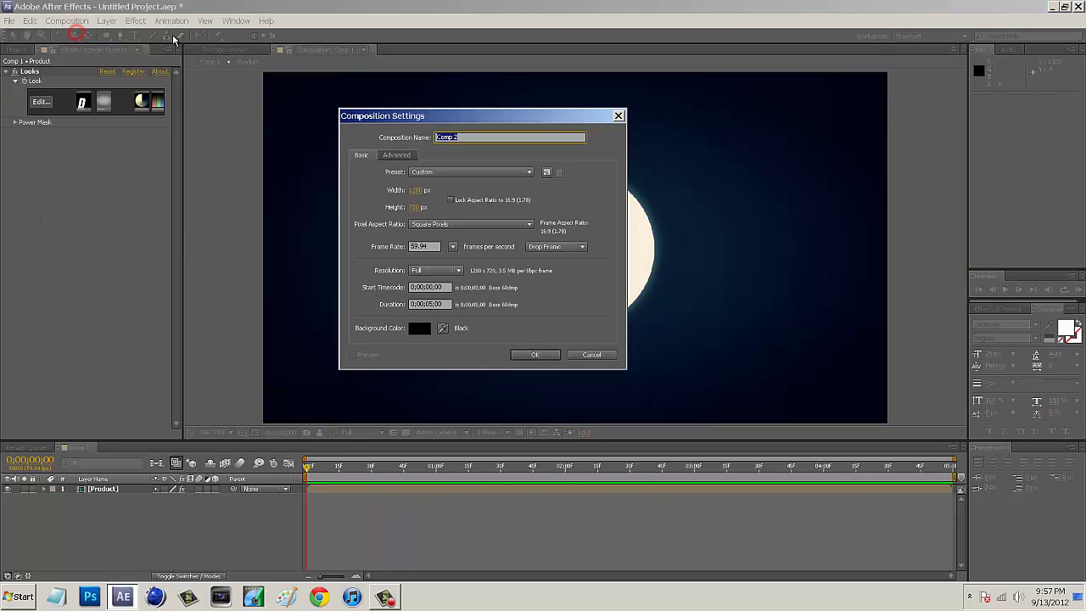
type("Tutorial")
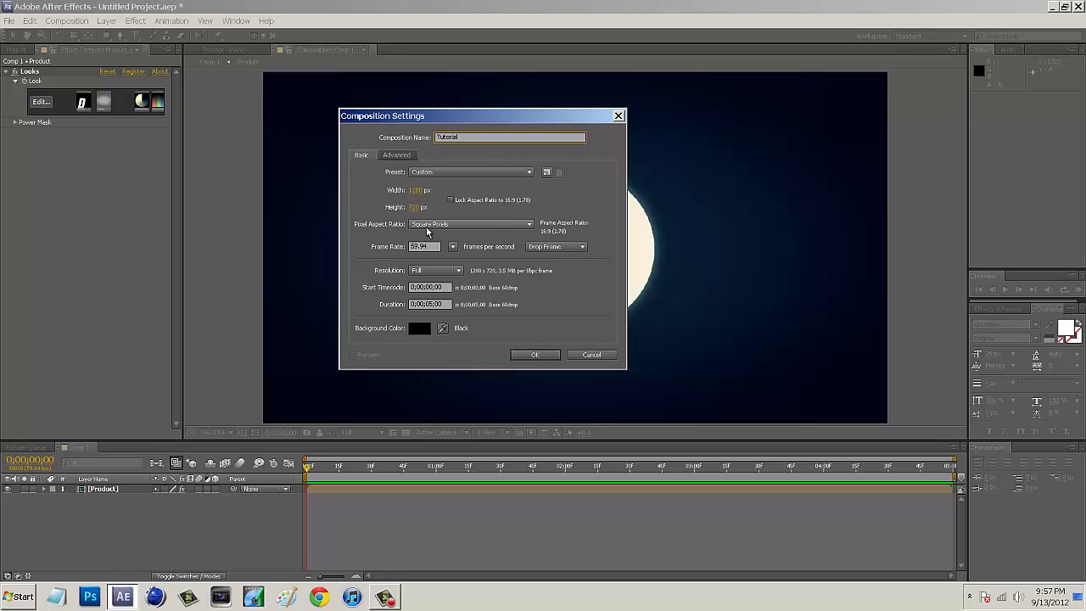
left_click(524, 356)
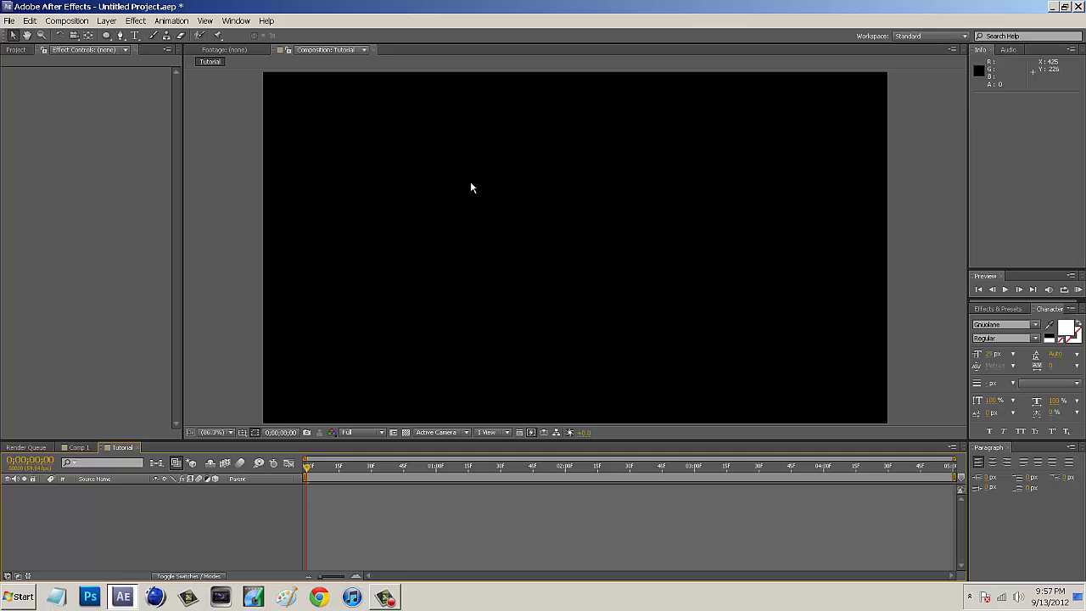
Add a 1280×720 solid layer named Background in dark grey #373737.
left_click(106, 21)
mouse_move(118, 34)
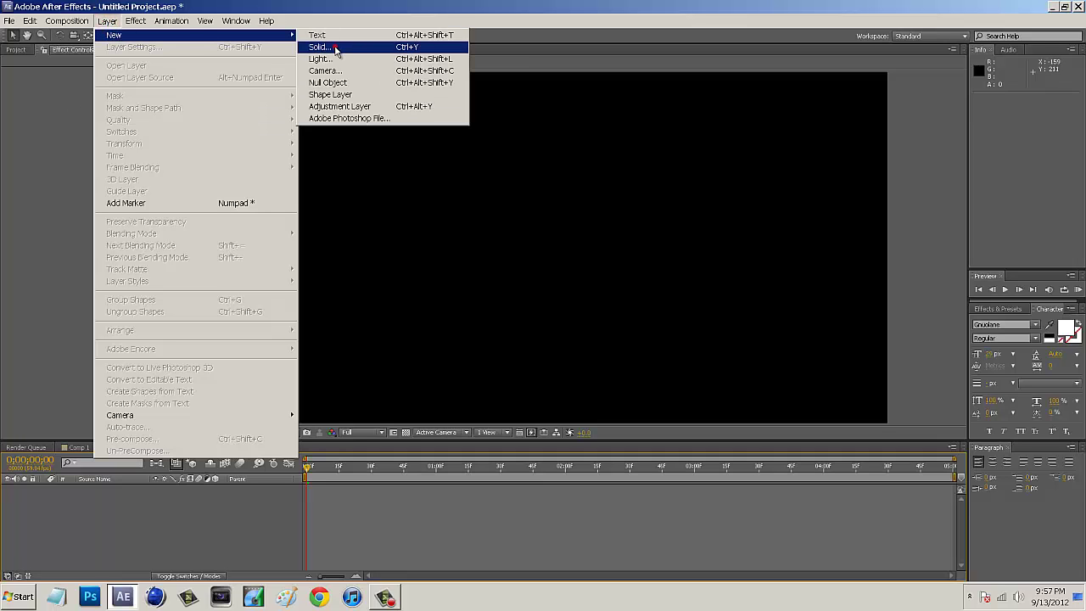
left_click(321, 47)
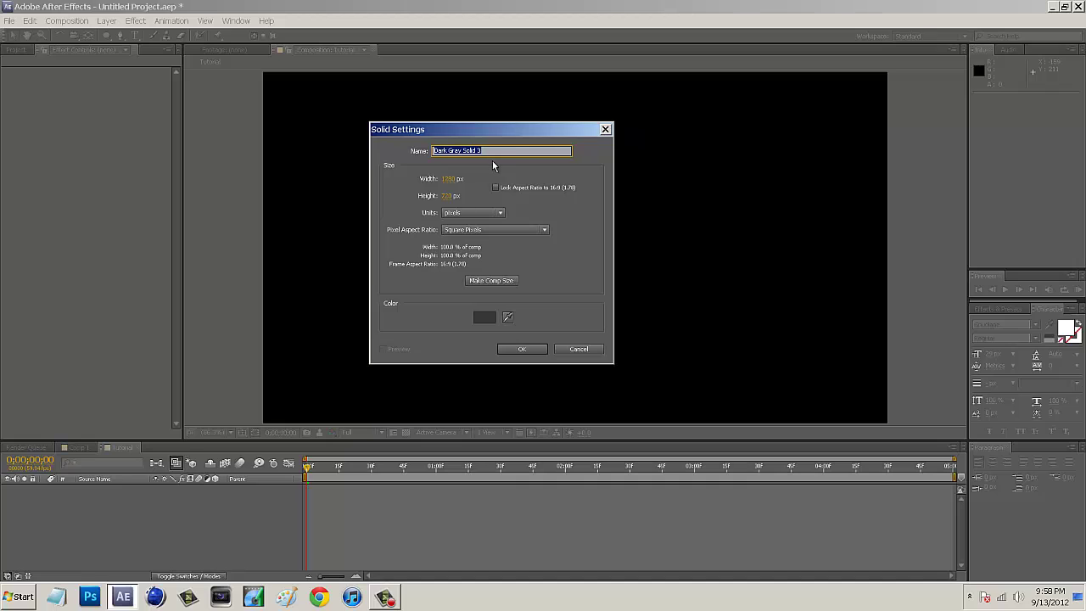
type("Background")
left_click(485, 317)
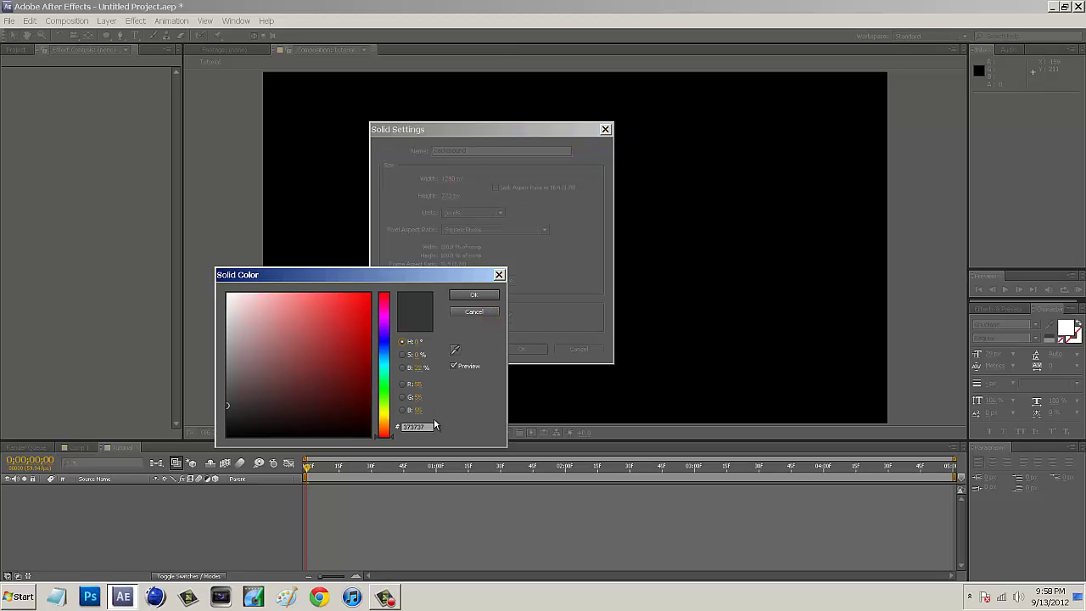
left_click(464, 294)
left_click(517, 349)
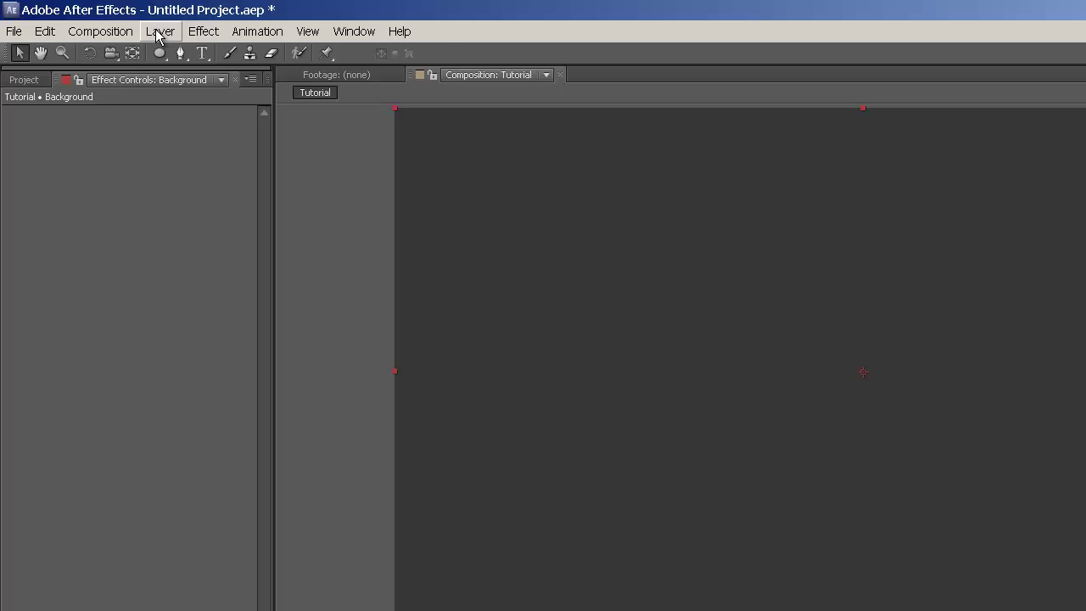
Add a new shape layer and draw a white circle with the Ellipse tool.
left_click(159, 31)
mouse_move(170, 53)
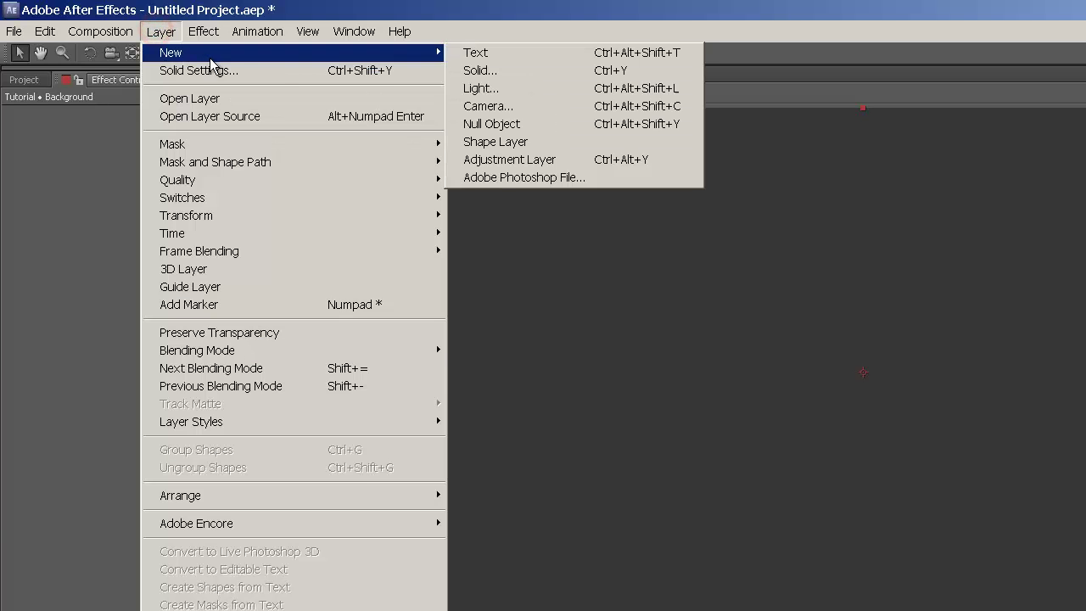
left_click(515, 142)
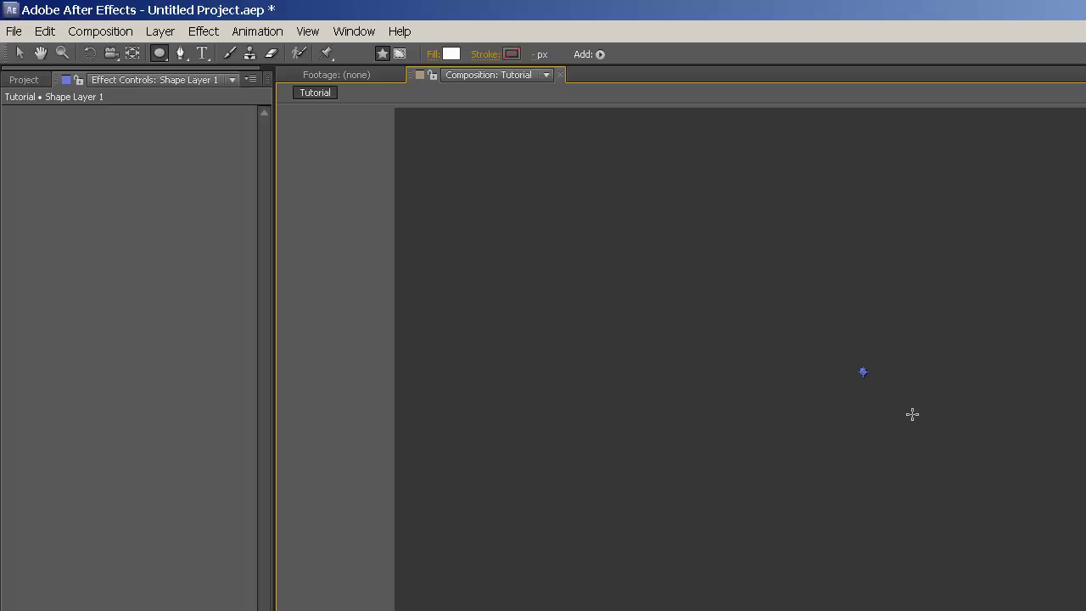
left_click_drag(912, 415, 747, 277)
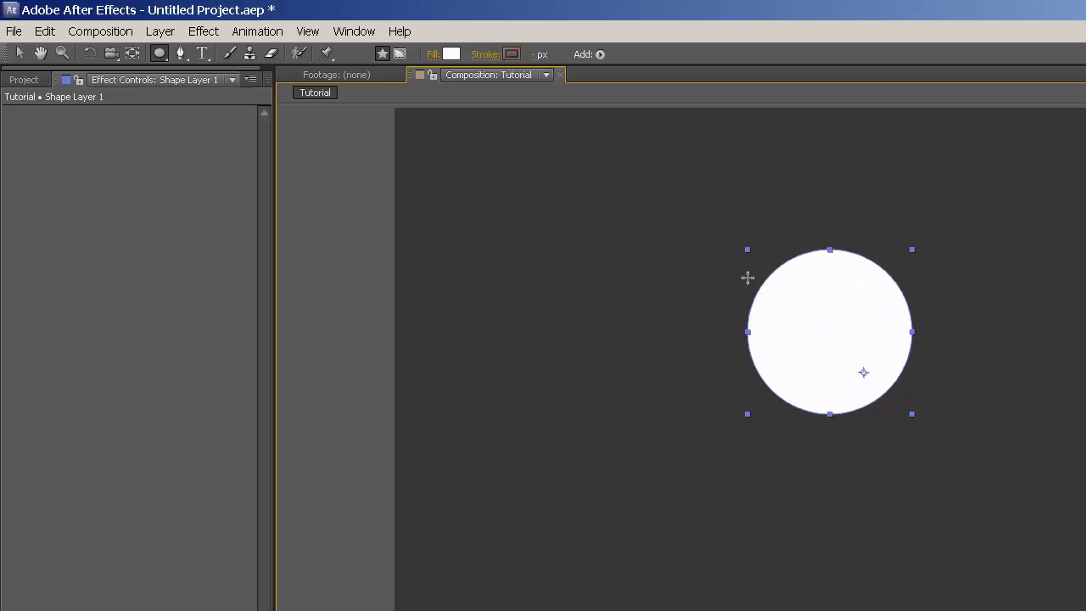
Move the circle to the centre of the composition and deselect it.
left_click(19, 52)
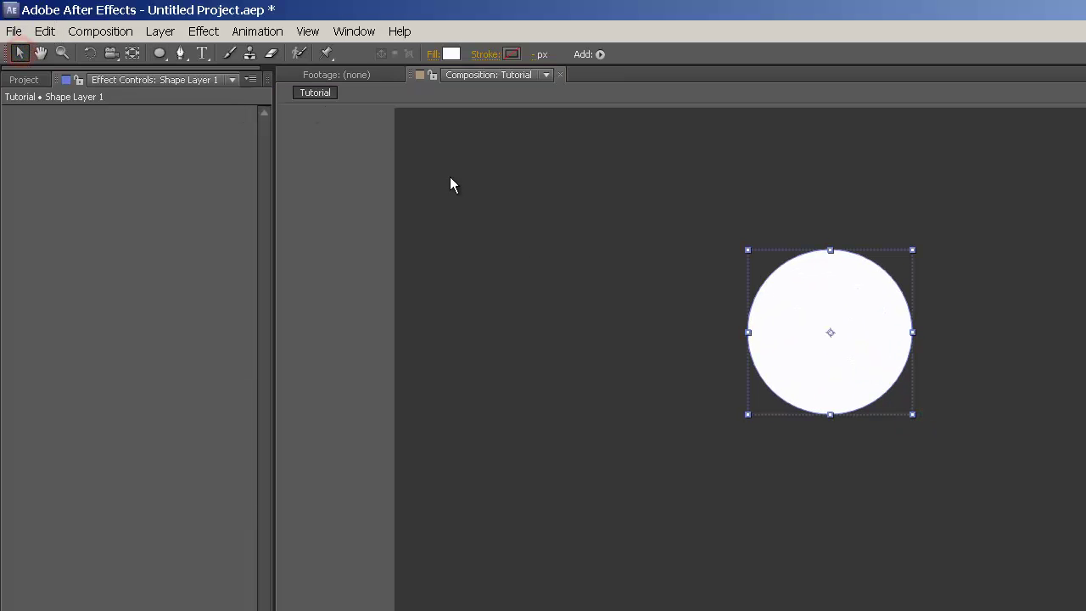
left_click(158, 53)
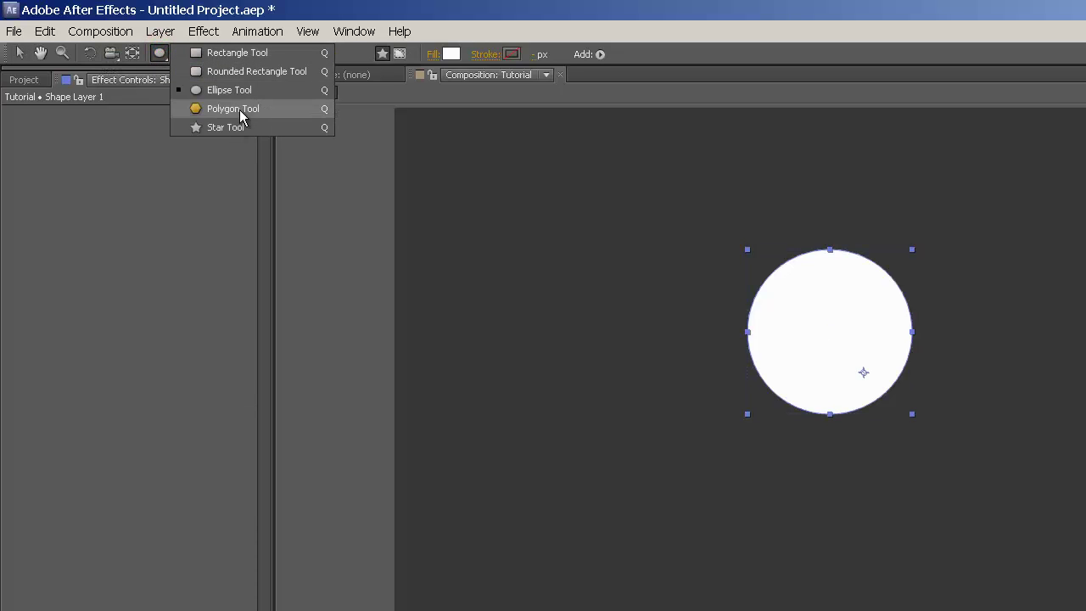
left_click(208, 90)
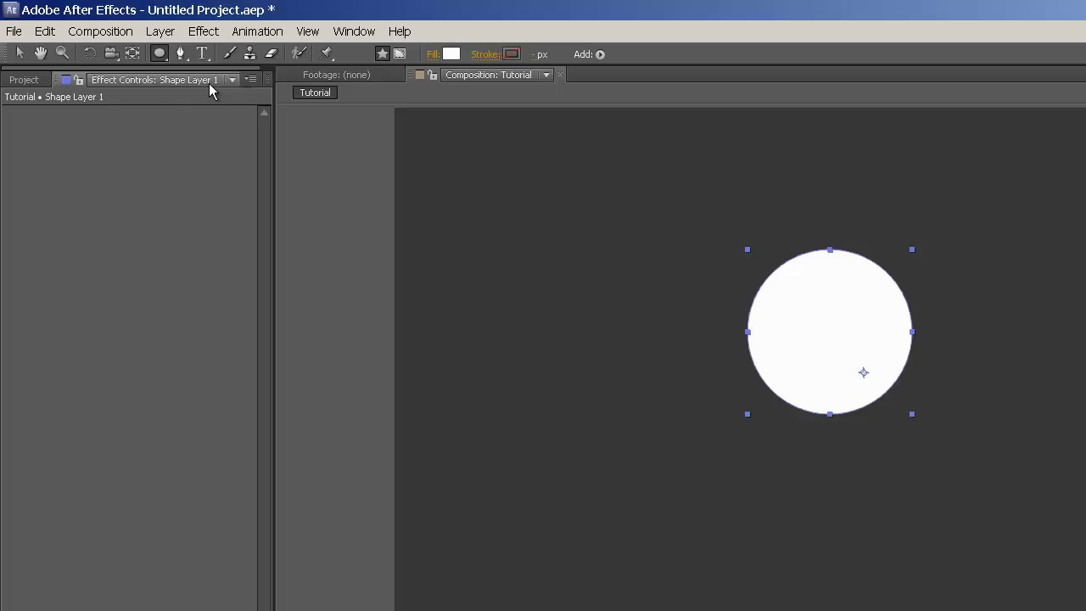
left_click(19, 52)
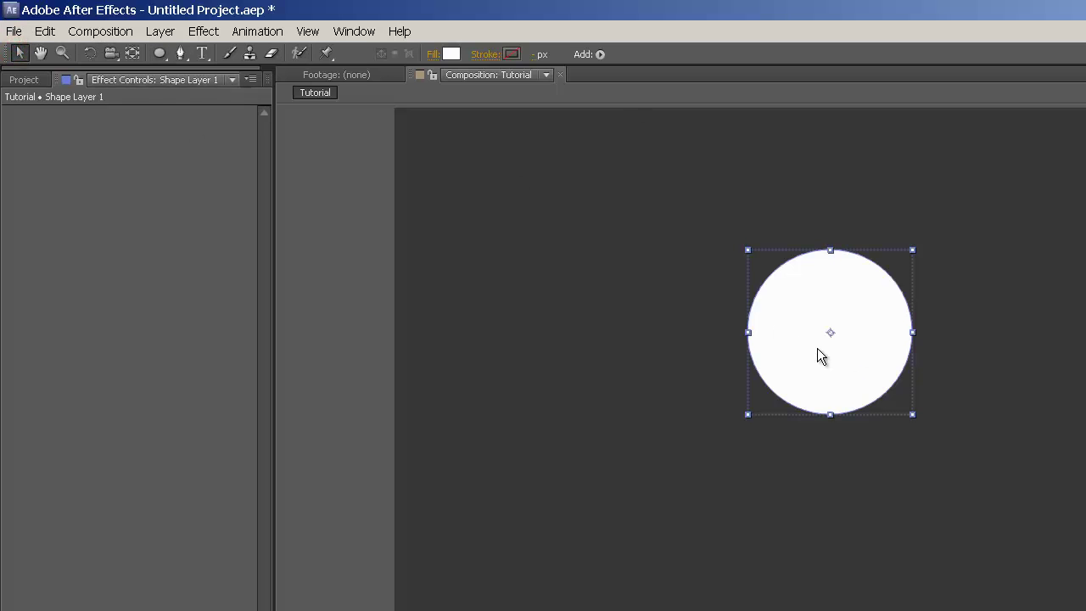
left_click_drag(817, 348, 839, 396)
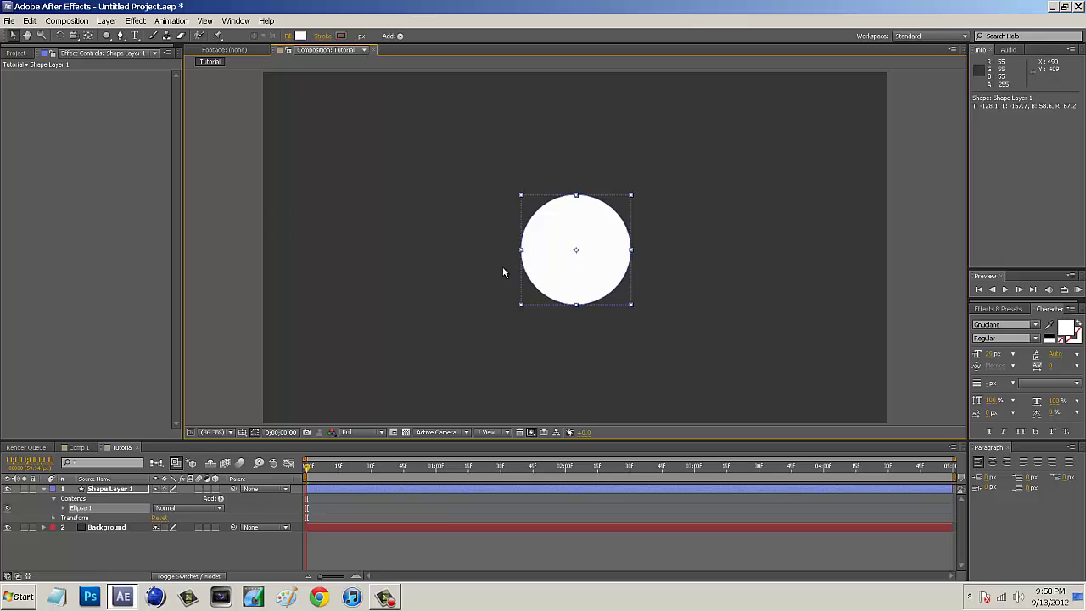
left_click(218, 189)
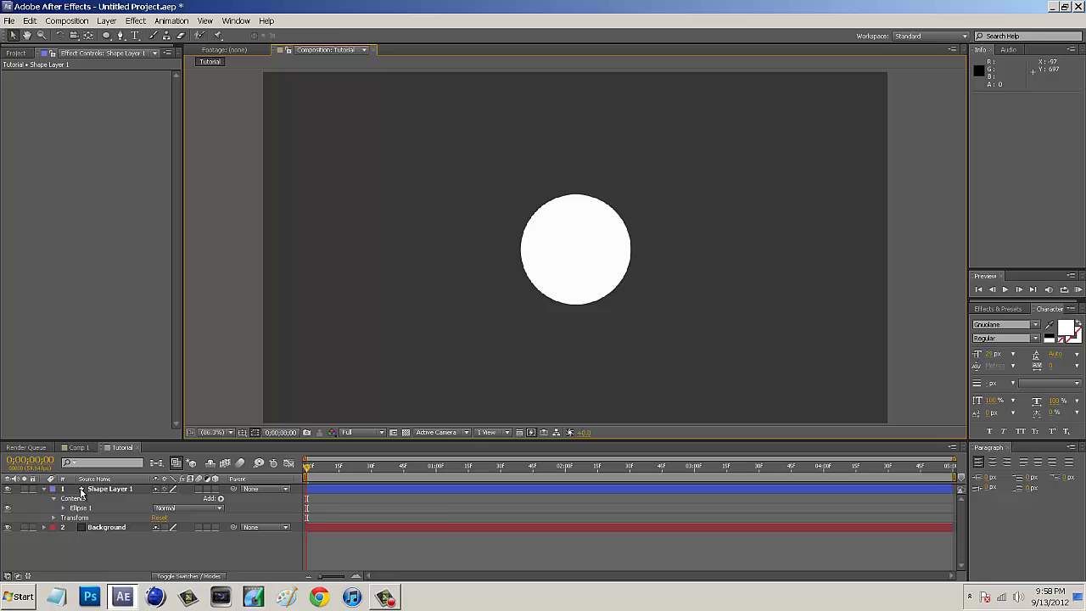
Rename the shape layer to Basic Circle and lock it.
right_click(101, 490)
left_click(136, 480)
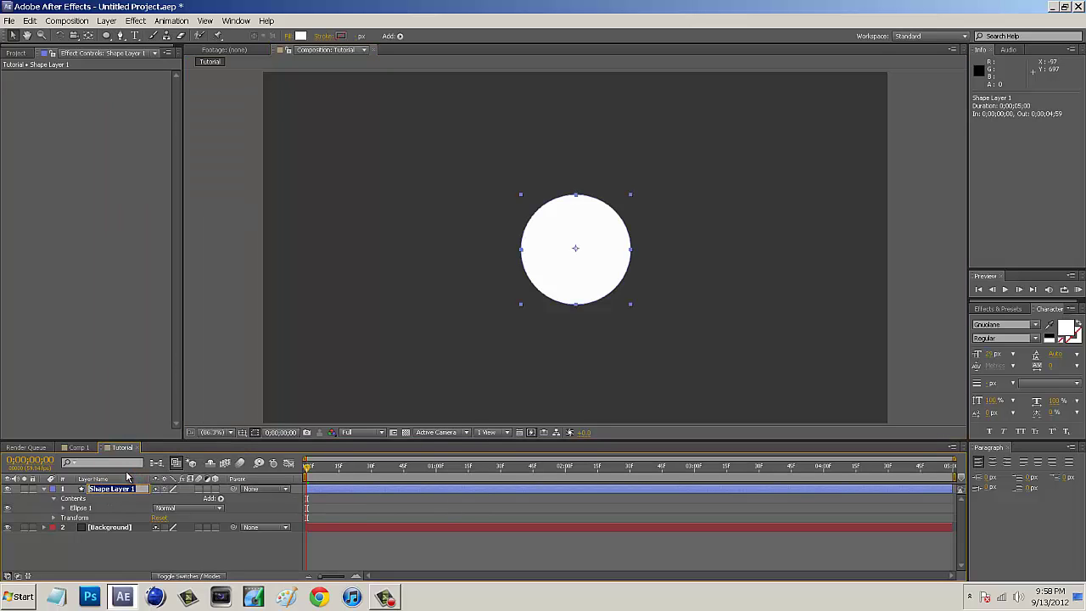
type("Basic Circle")
key("Return")
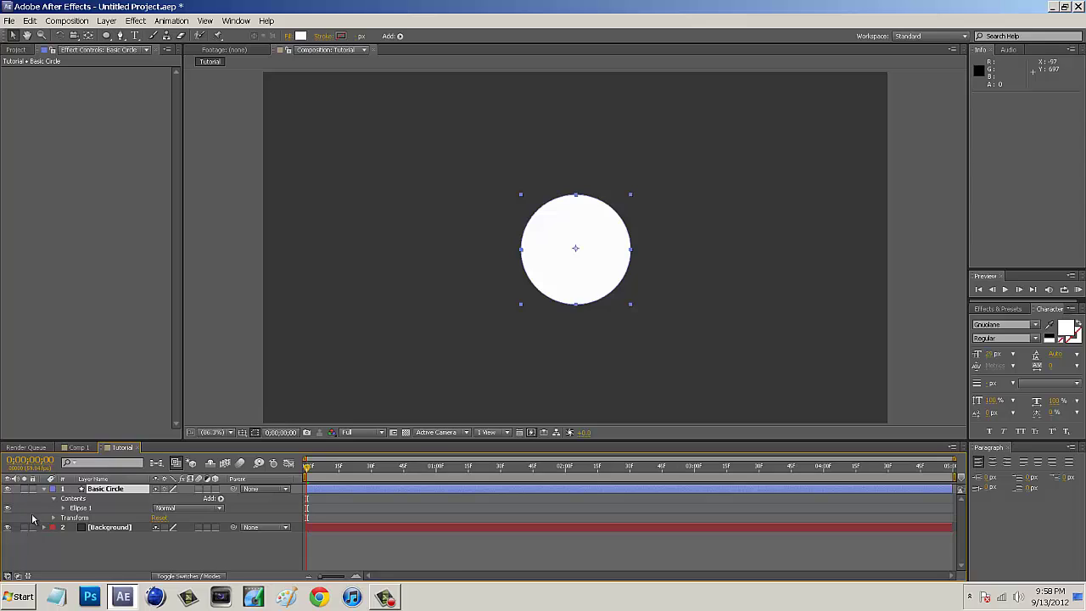
left_click(45, 490)
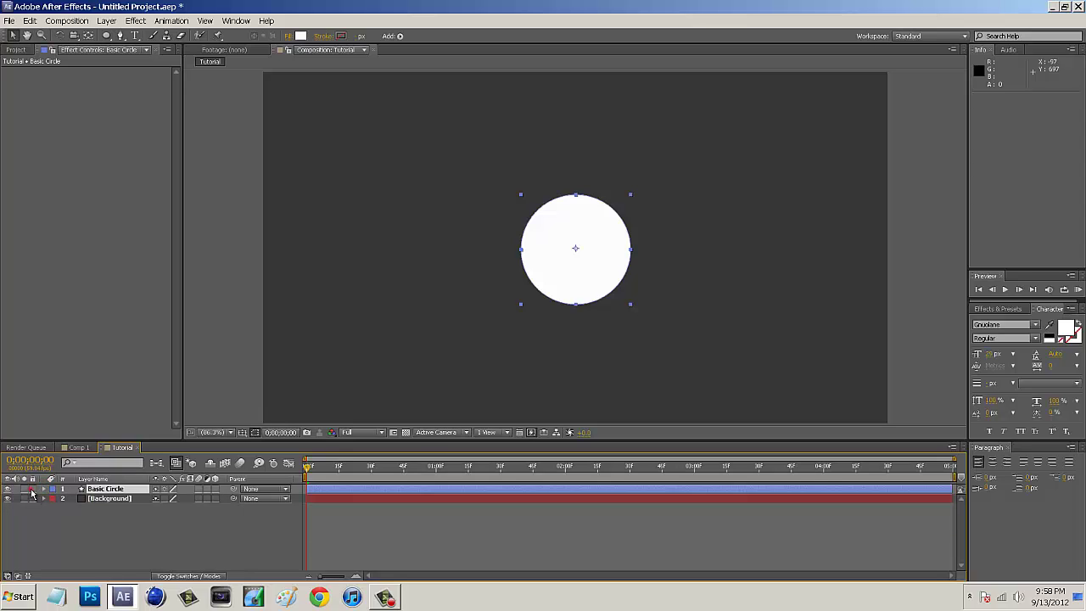
left_click(31, 490)
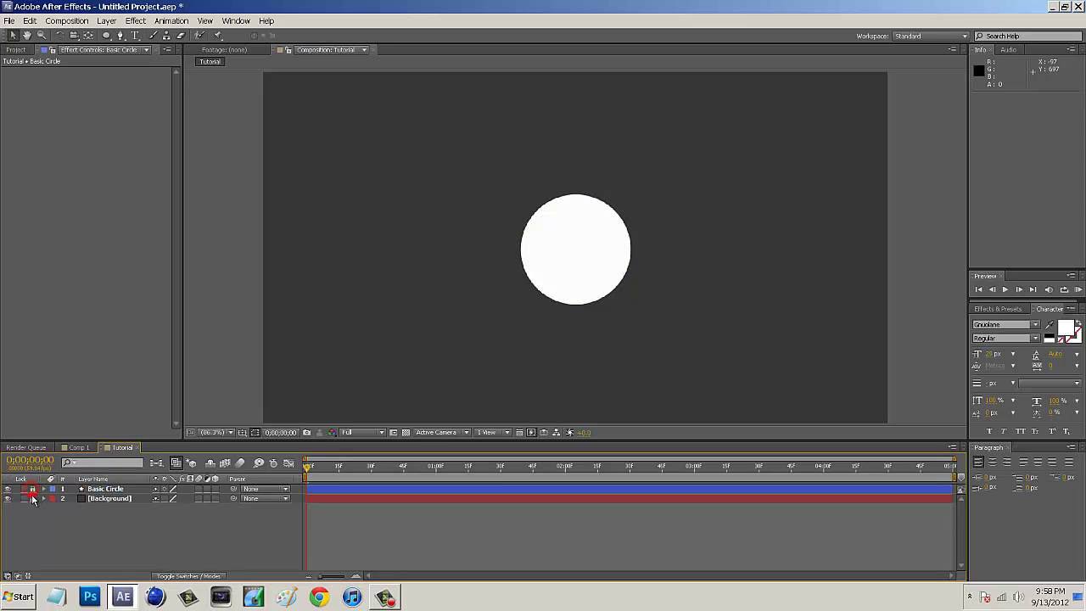
Add a new adjustment layer and rename it 3D Stroke.
left_click(110, 20)
mouse_move(182, 35)
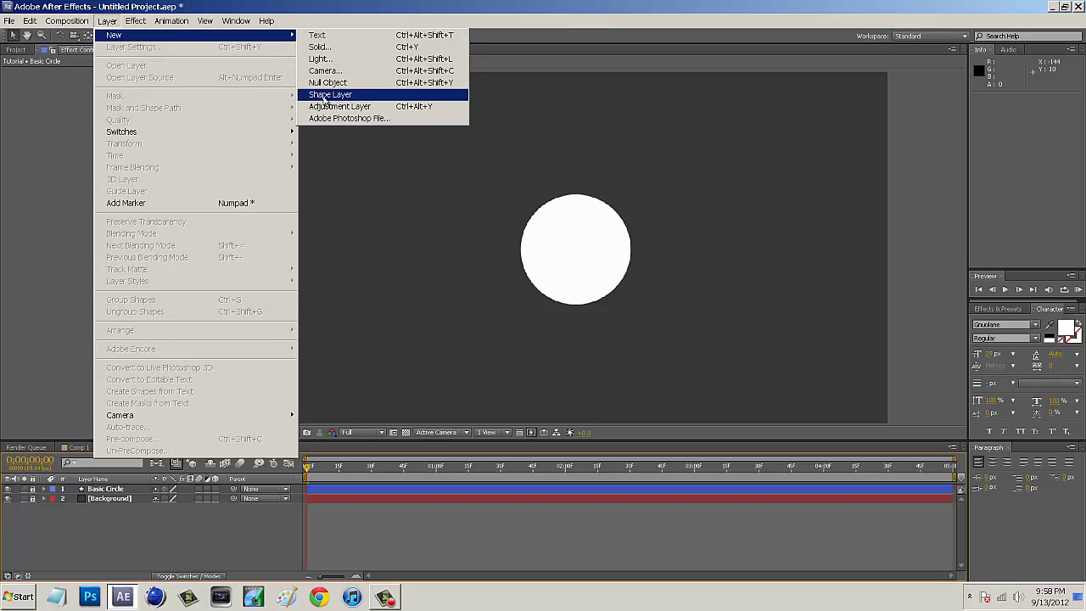
left_click(333, 106)
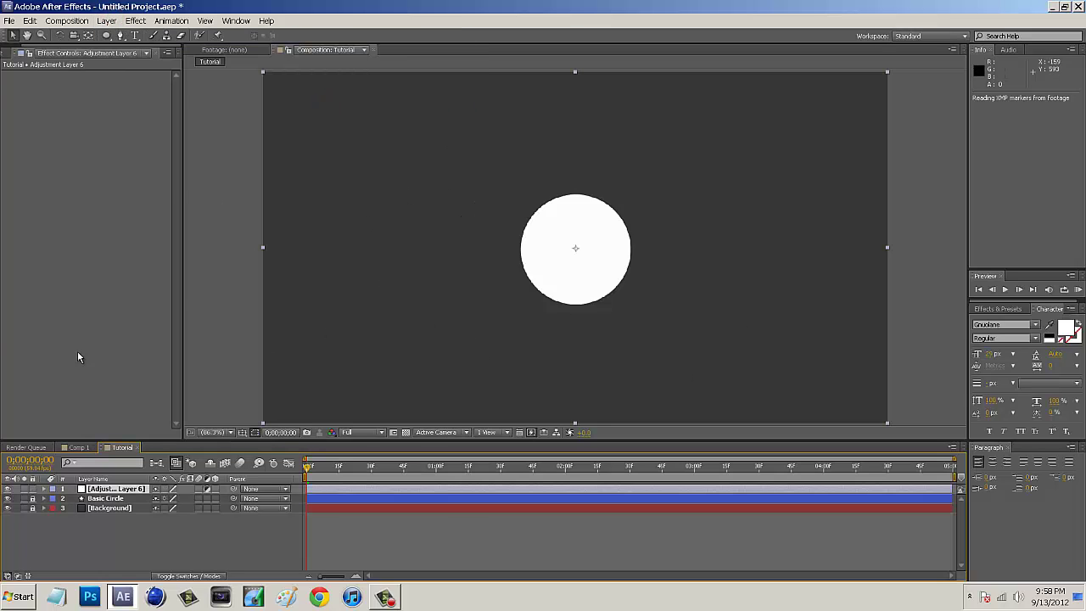
right_click(133, 490)
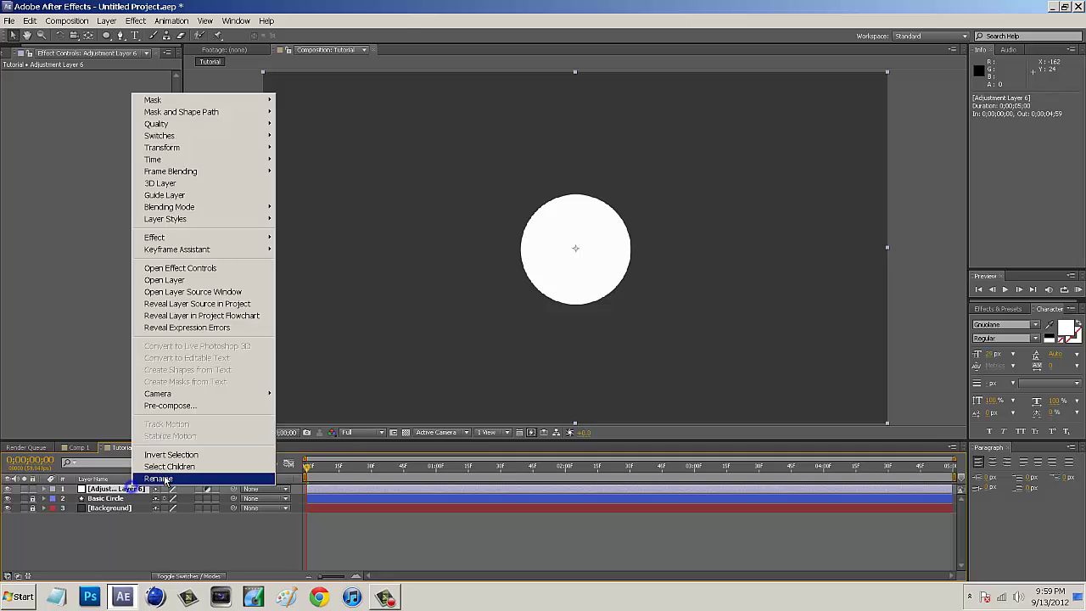
left_click(161, 478)
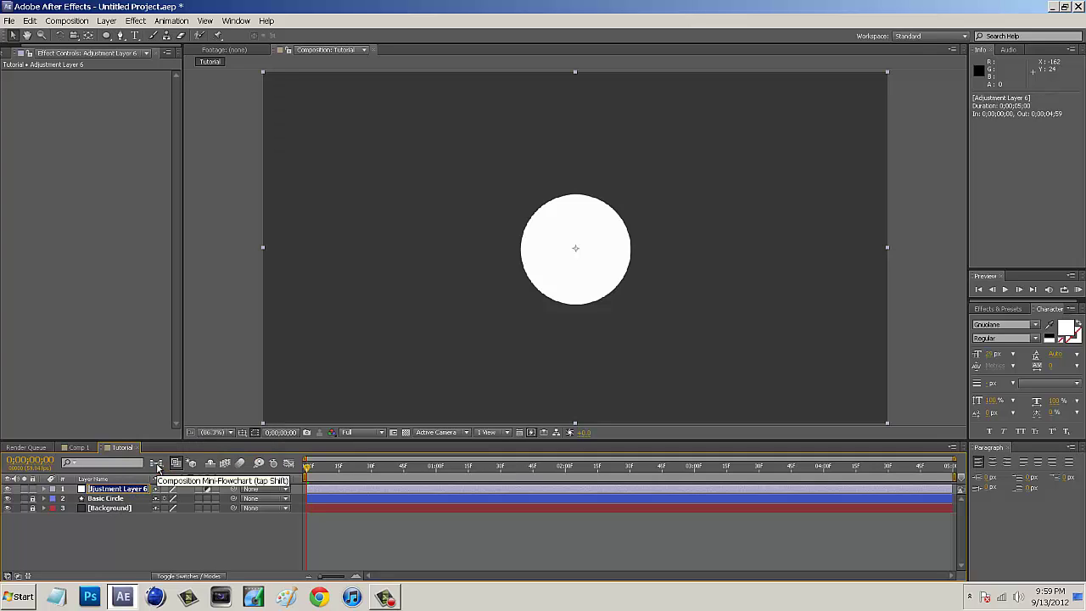
type("S")
type("D Stroke")
key("Return")
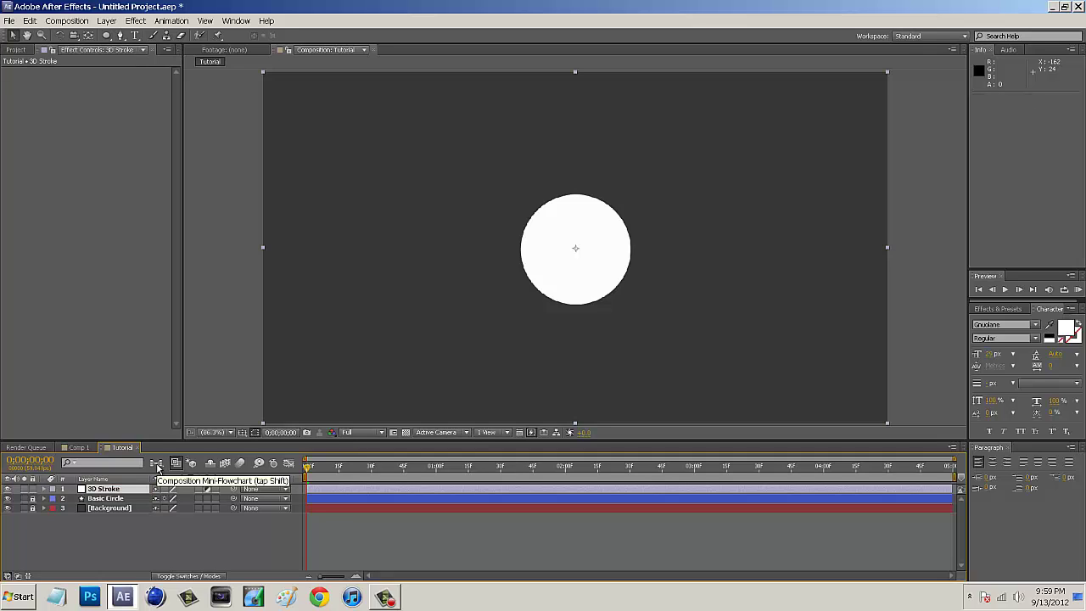
Apply Trapcode 3D Stroke to the adjustment layer with Transfer Mode set to Normal.
left_click(138, 22)
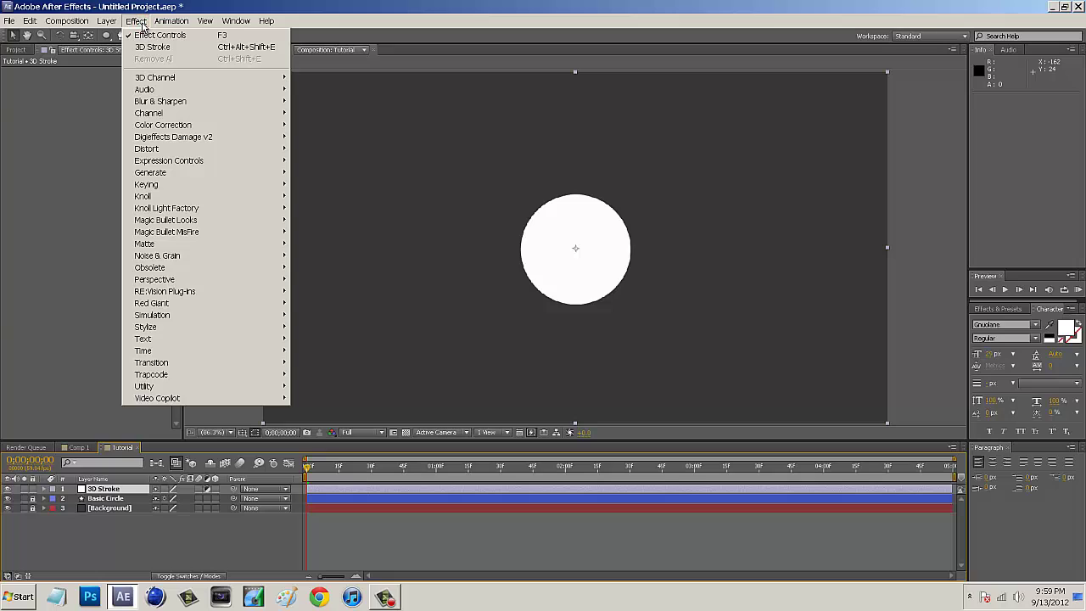
mouse_move(230, 371)
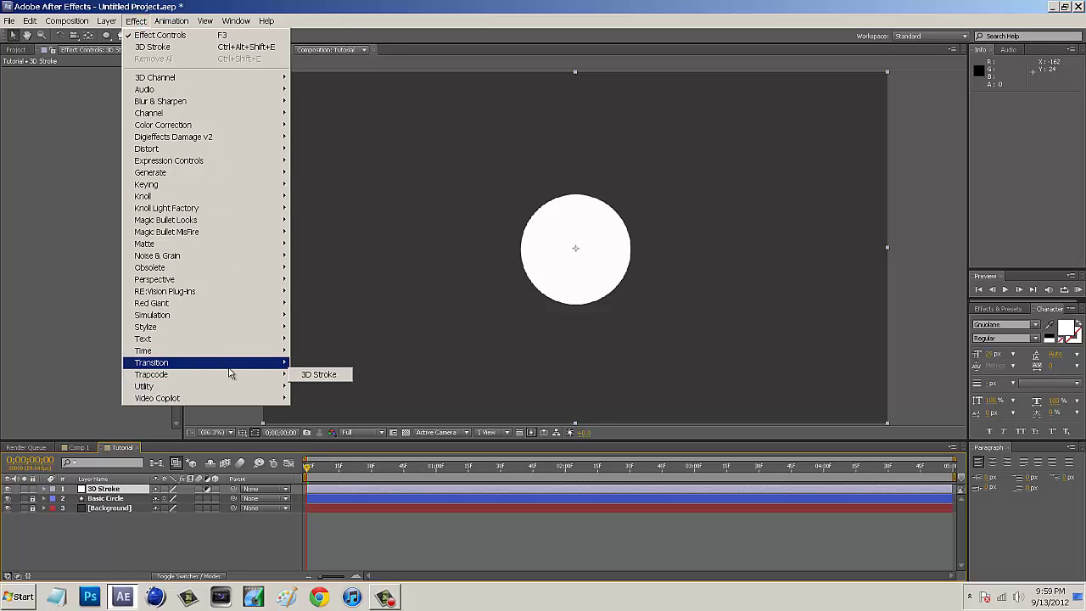
left_click(341, 378)
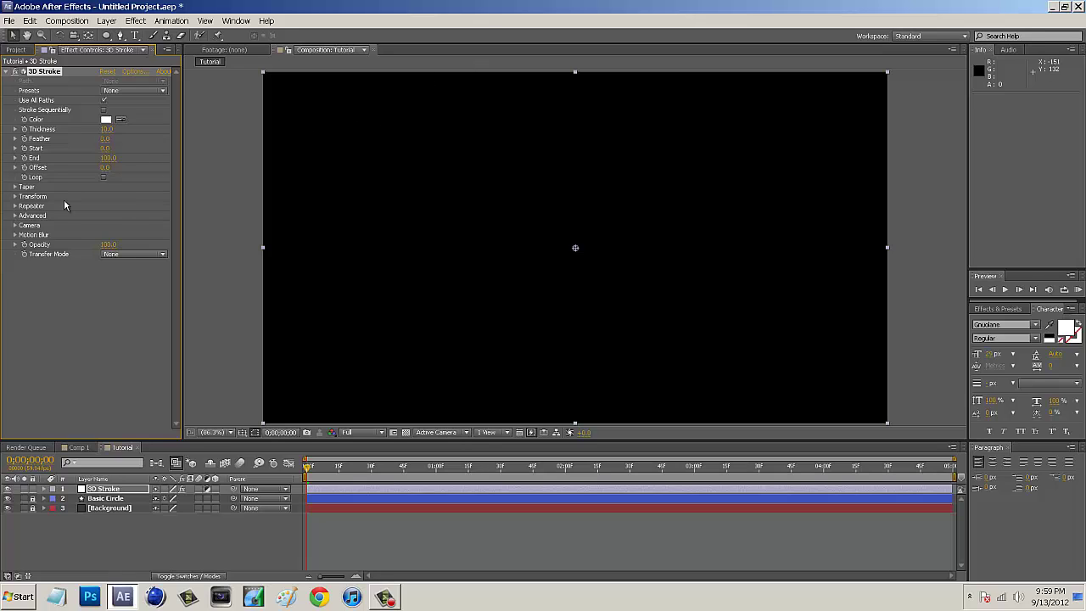
left_click(119, 255)
left_click(125, 277)
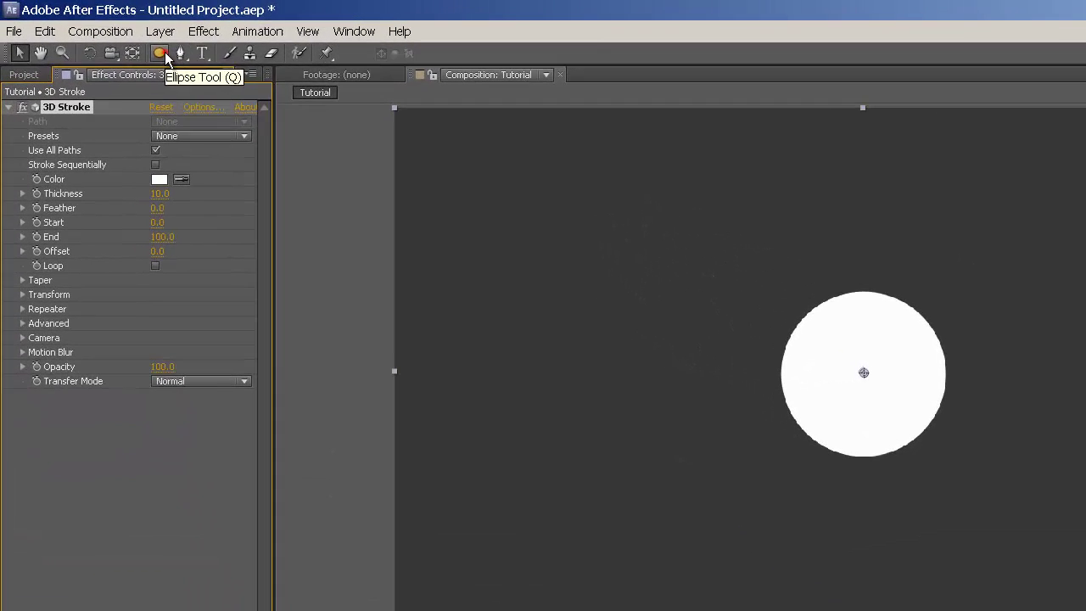
Draw elliptical Mask 1 on the 3D Stroke layer, aligned with the white circle's edge.
left_click(109, 35)
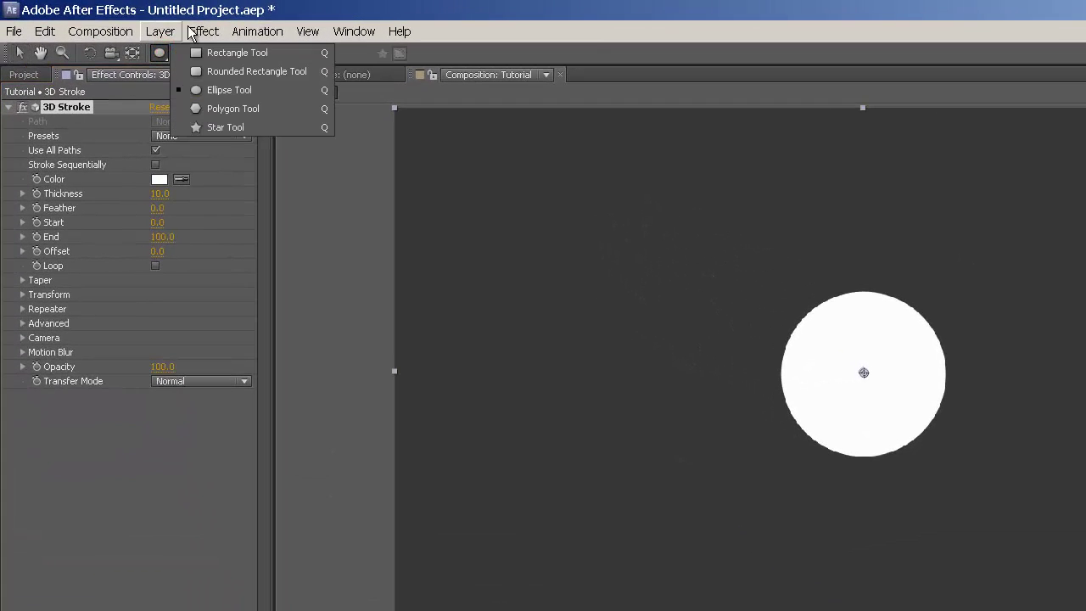
left_click(268, 90)
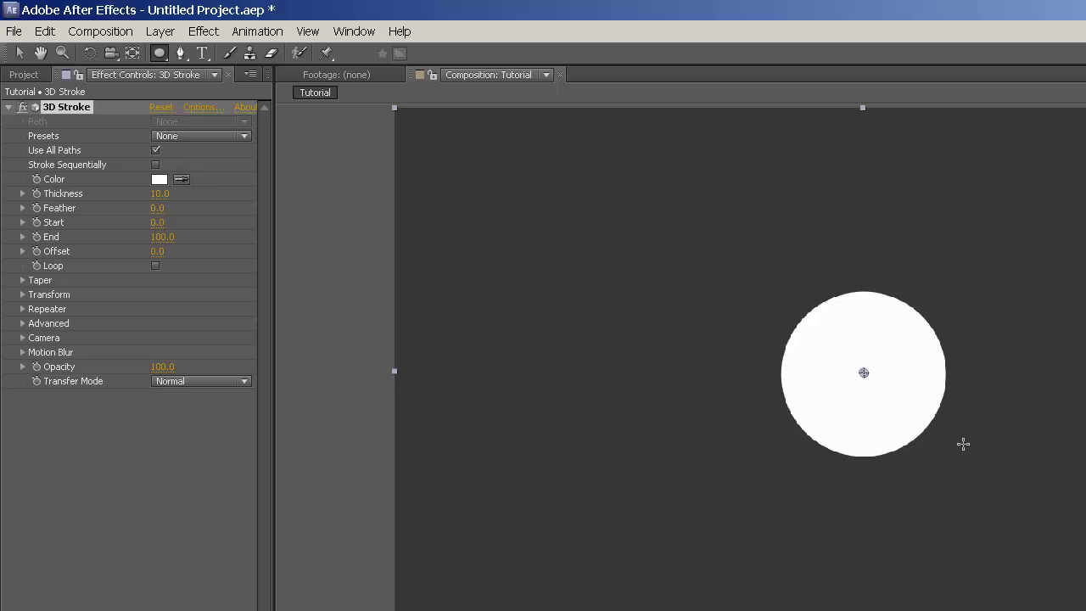
left_click_drag(965, 461, 758, 296)
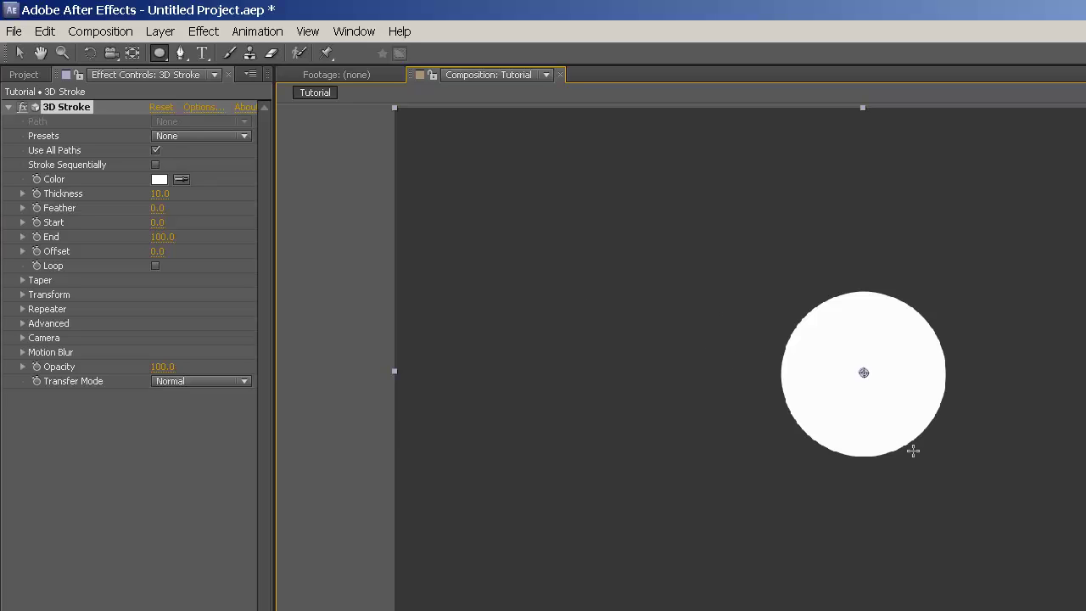
left_click_drag(936, 456, 770, 292)
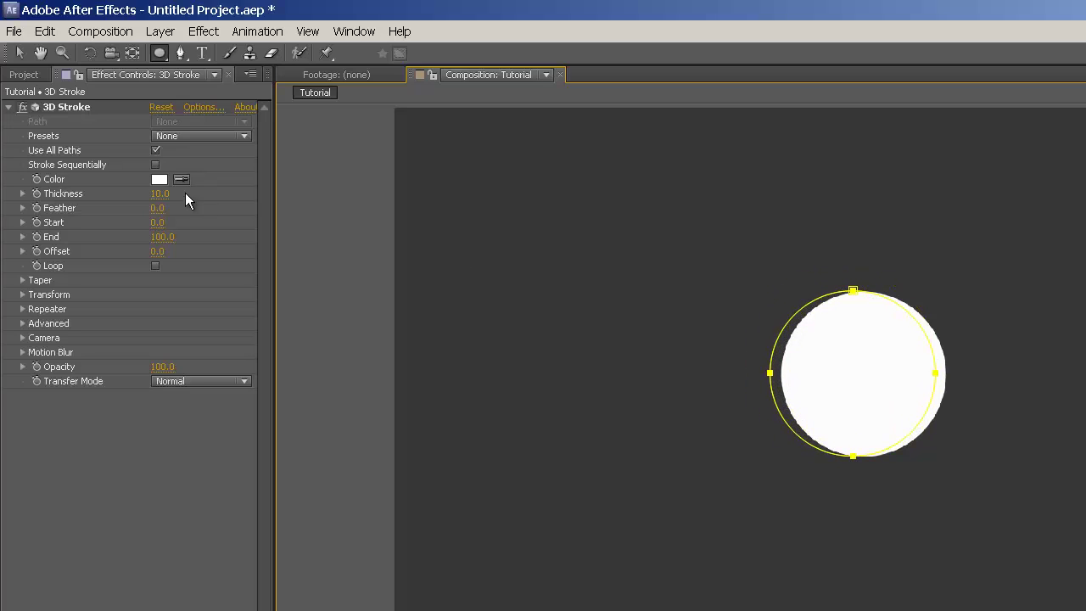
left_click(19, 52)
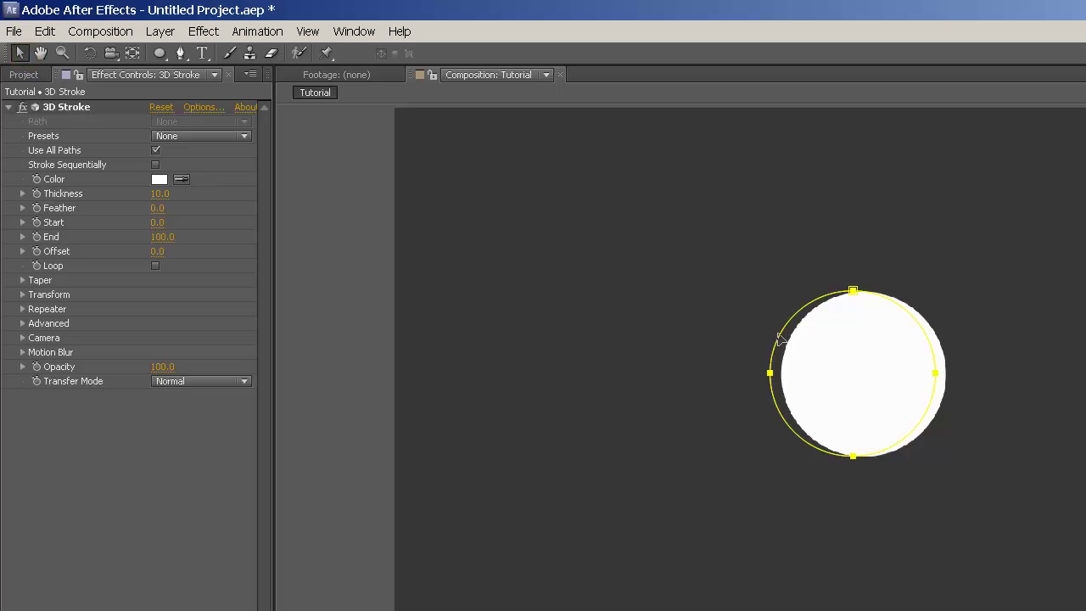
left_click_drag(784, 340, 793, 341)
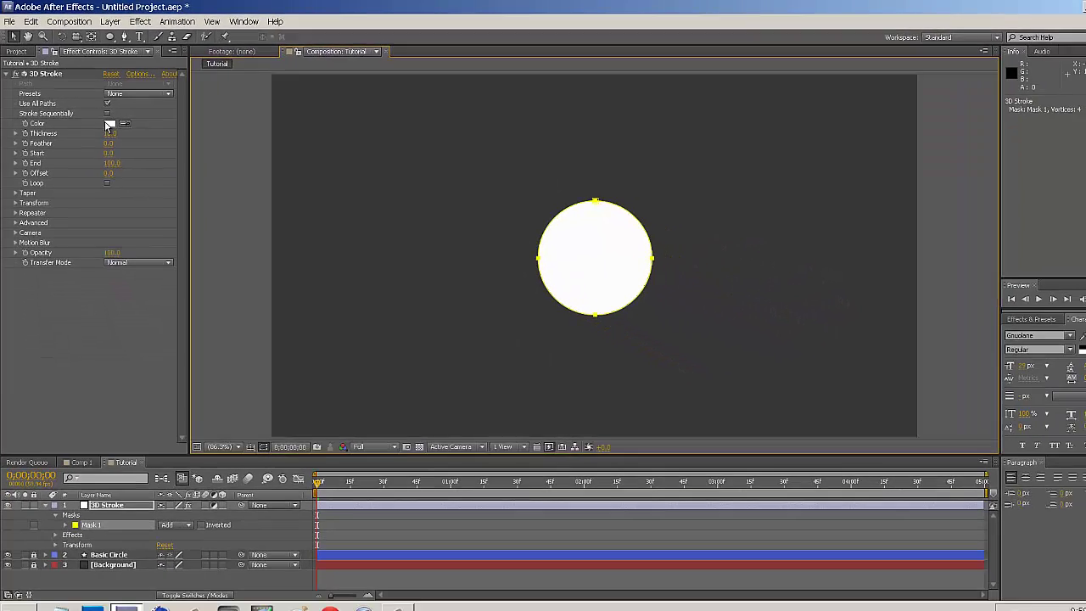
Set the 3D Stroke Color to bright green and uncheck Use All Paths.
left_click(109, 125)
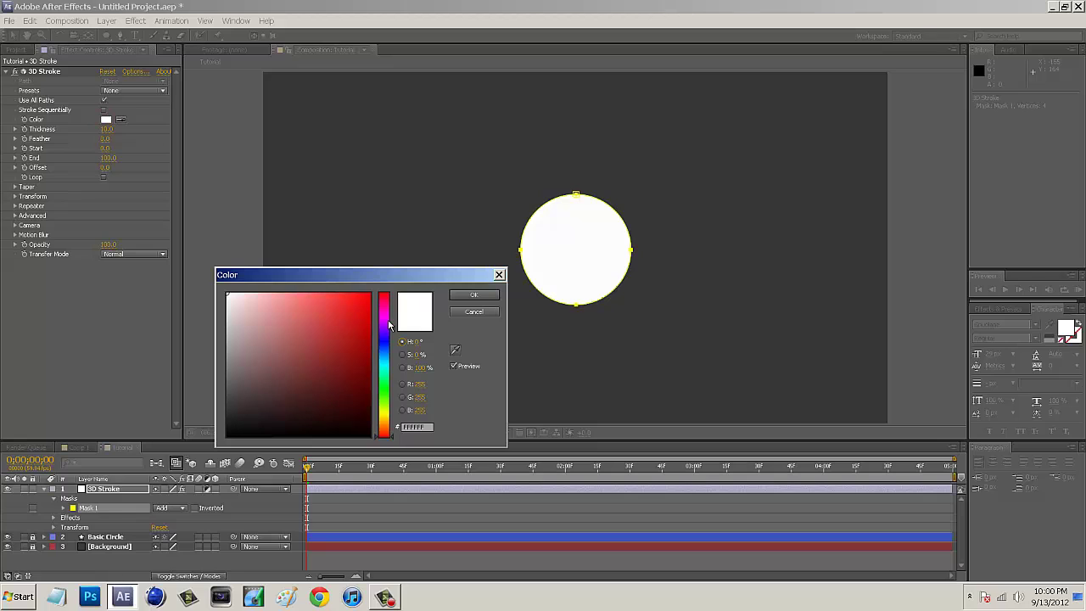
left_click_drag(388, 320, 396, 392)
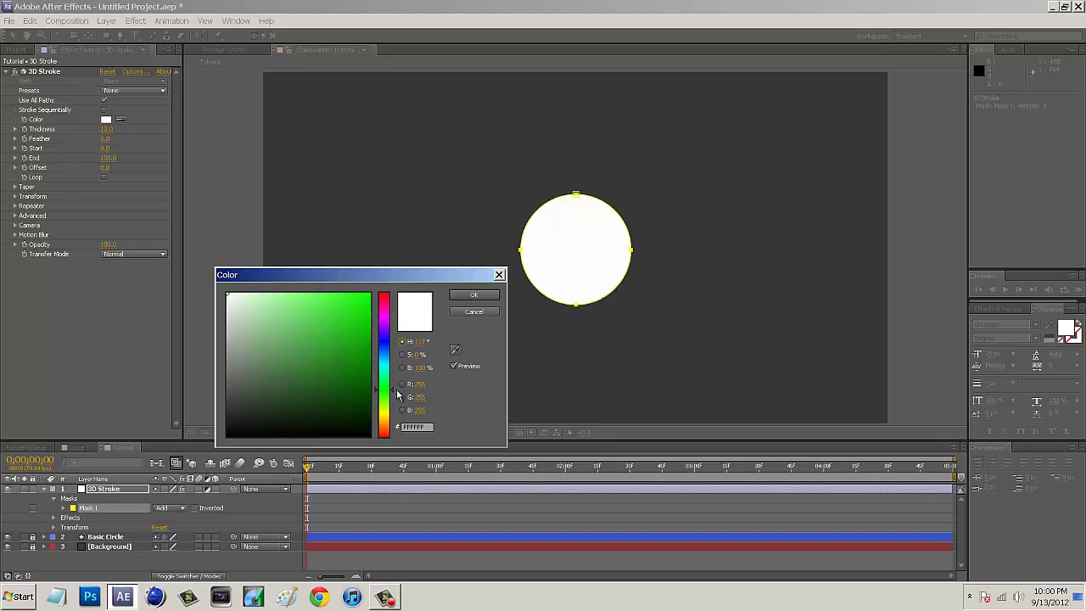
left_click(335, 337)
left_click(472, 295)
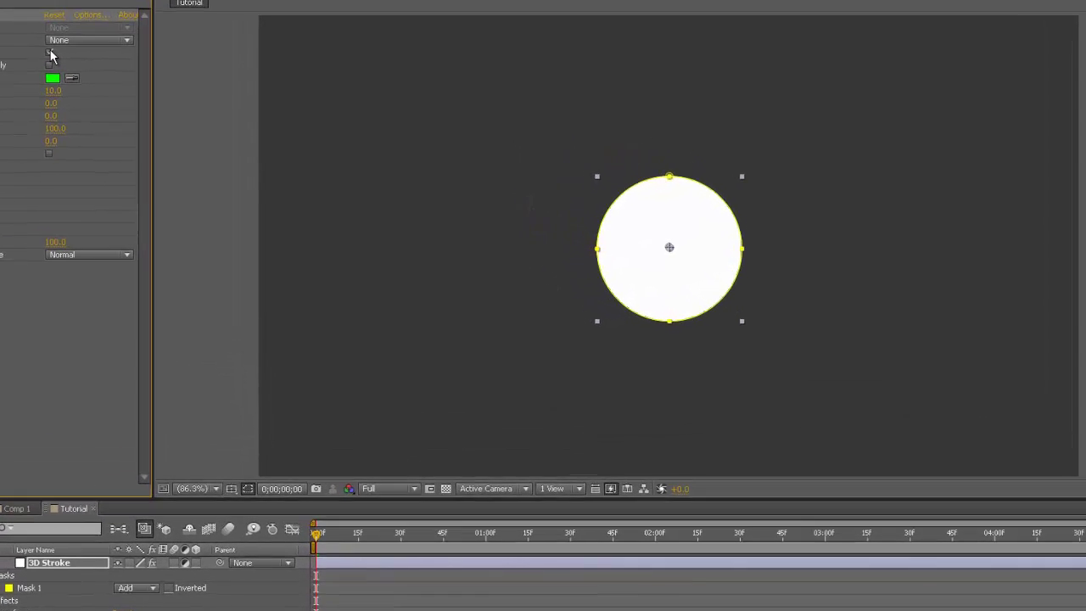
left_click(104, 100)
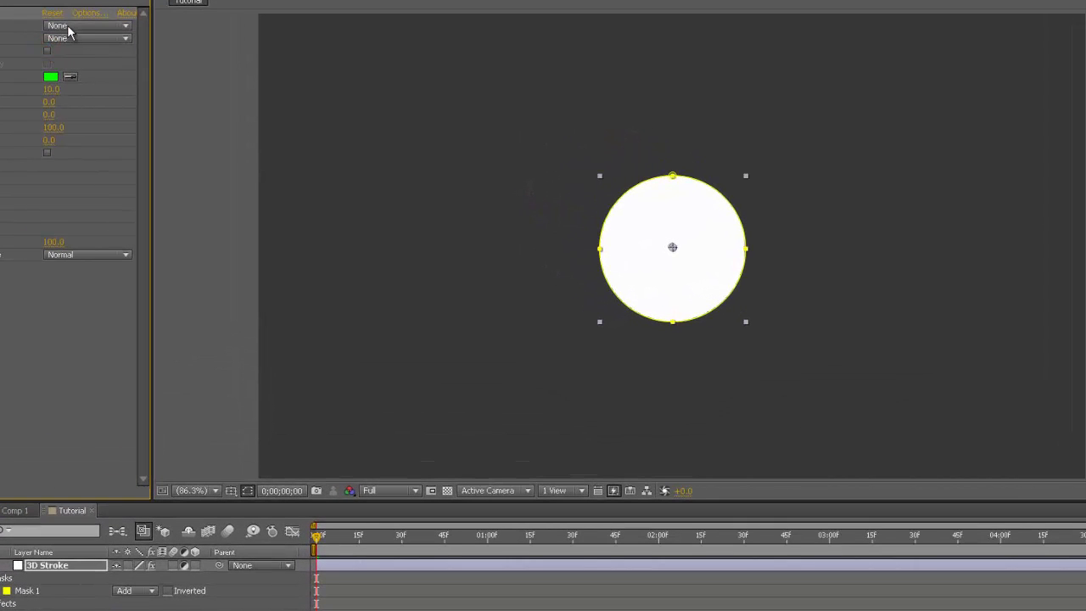
Set the 3D Stroke Path to Mask 1 and Start to 50, showing a green arc.
left_click(68, 27)
left_click(68, 66)
left_click(49, 115)
type("50")
key("Return")
left_click(2, 565)
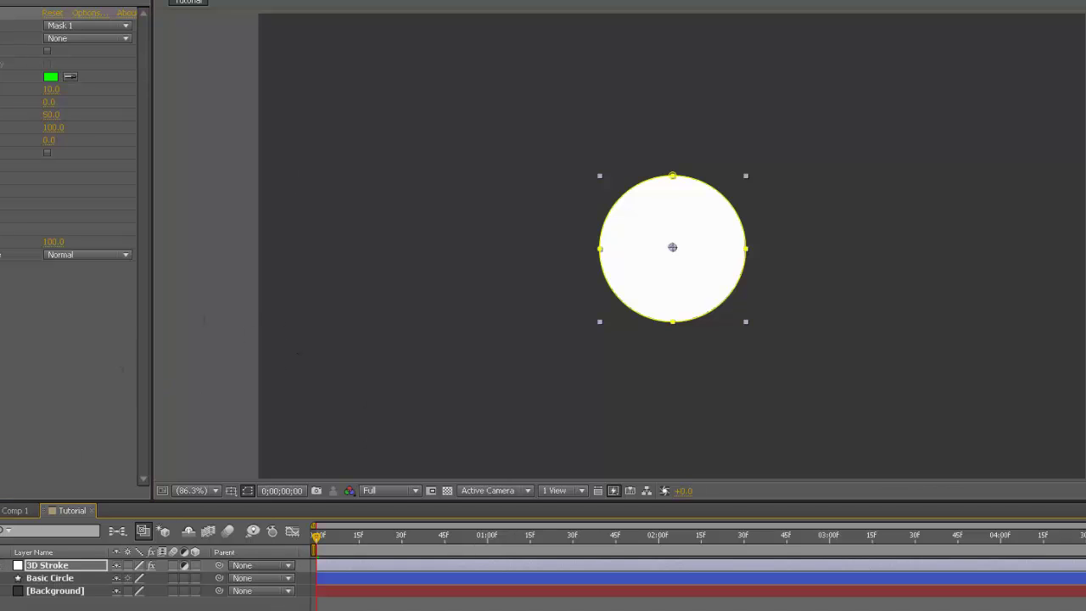
left_click(186, 566)
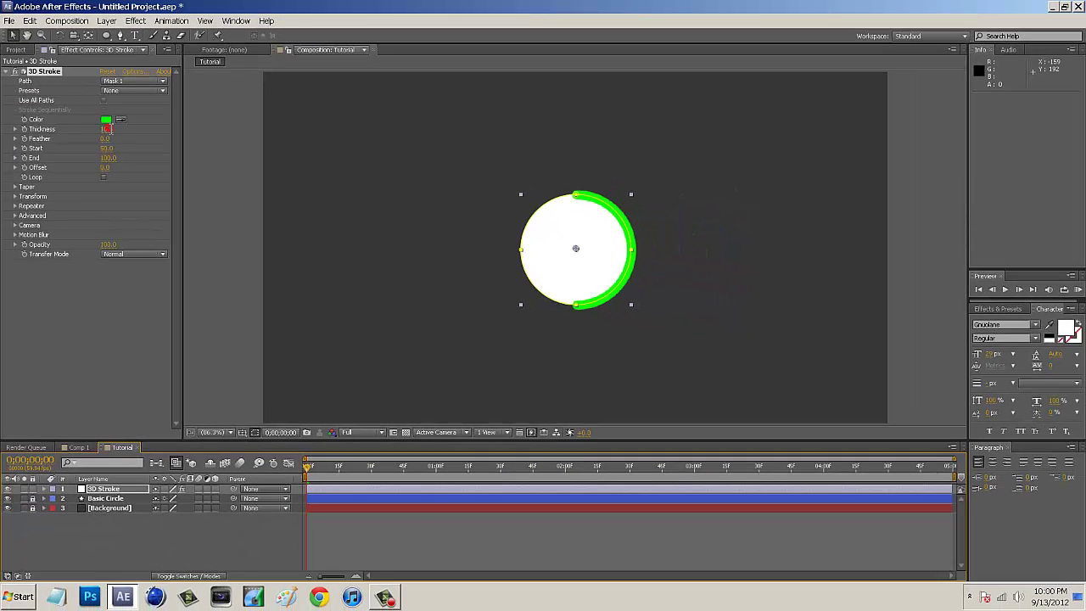
Set the 3D Stroke Thickness to 6.0 and check Loop.
left_click(53, 92)
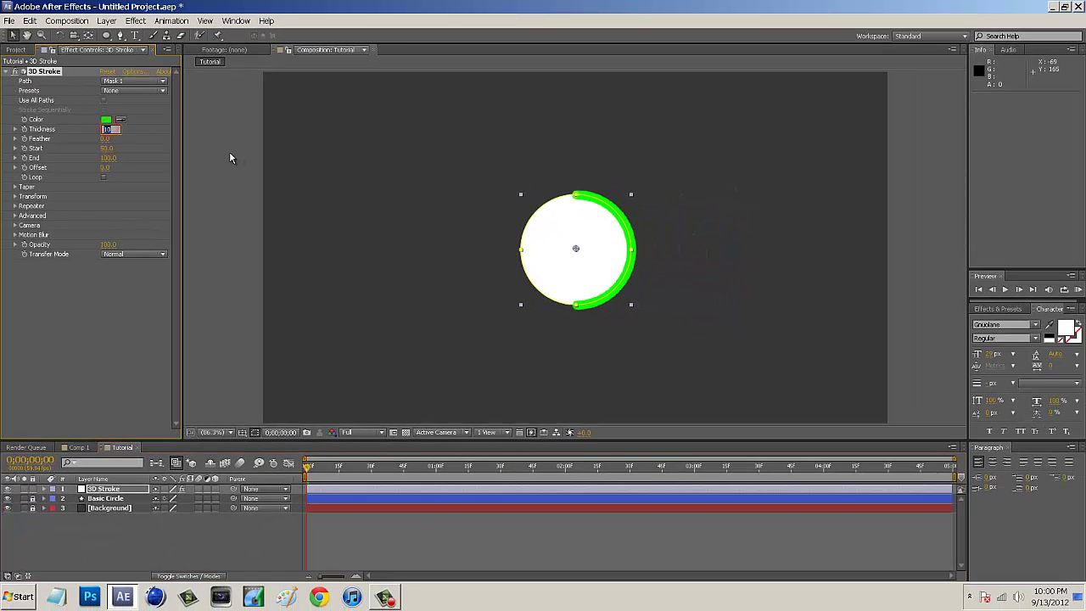
type("5")
key("Return")
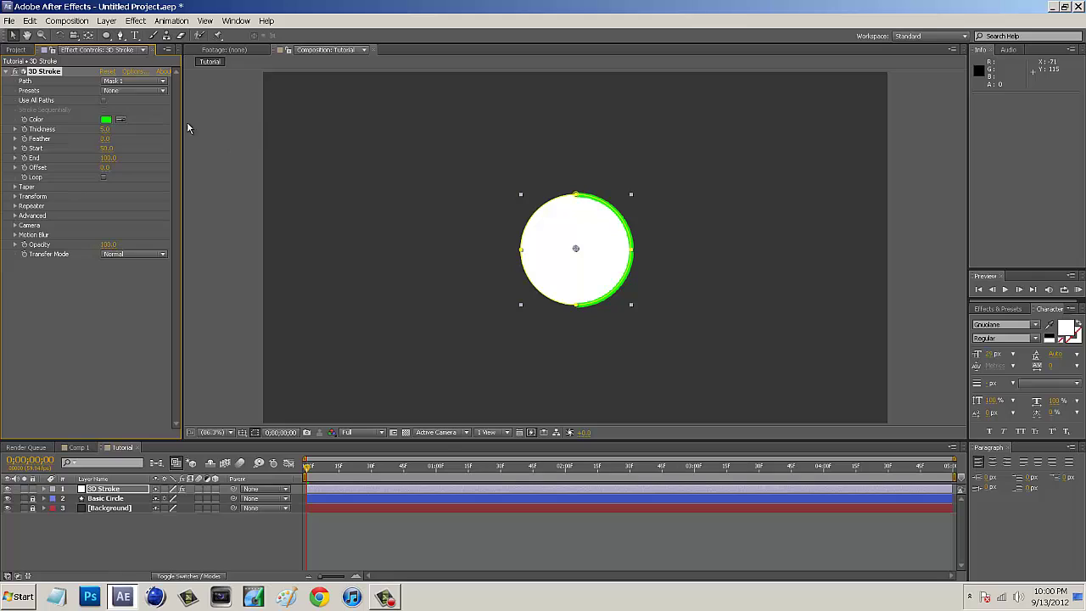
left_click(105, 128)
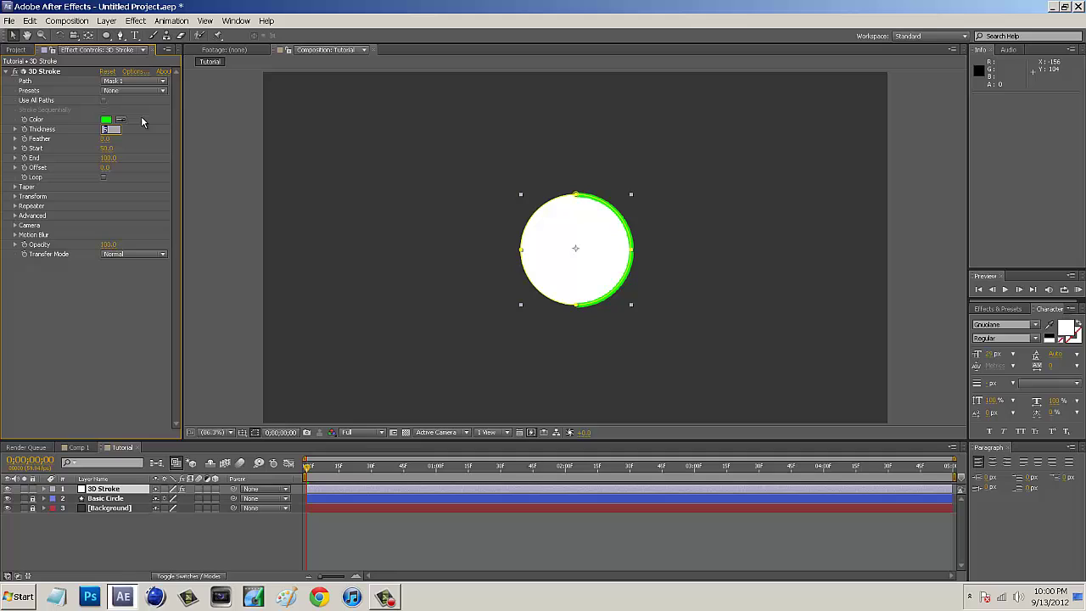
key("Return")
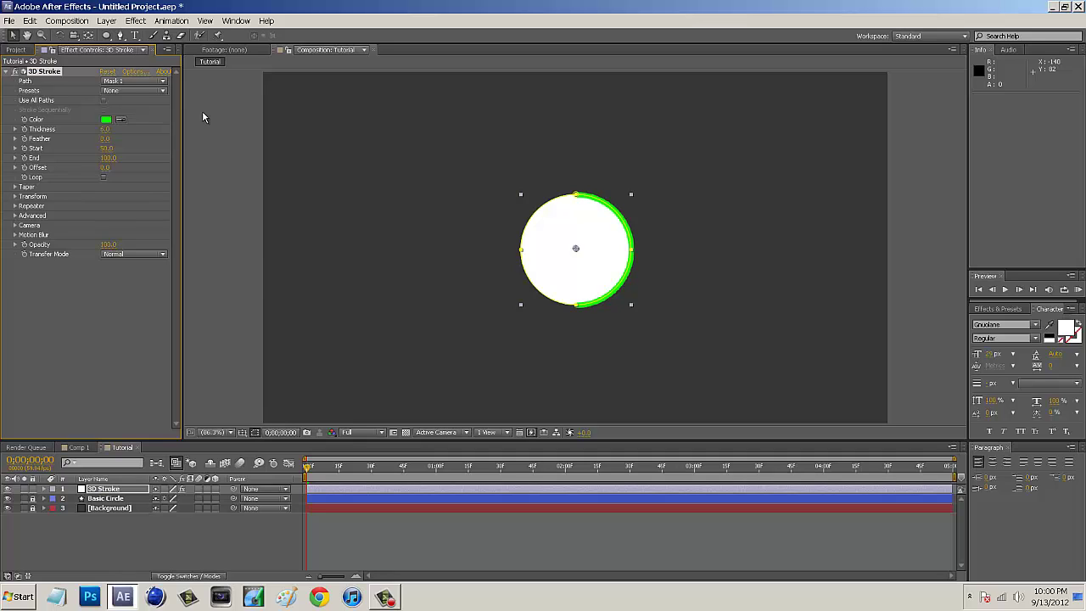
left_click(115, 328)
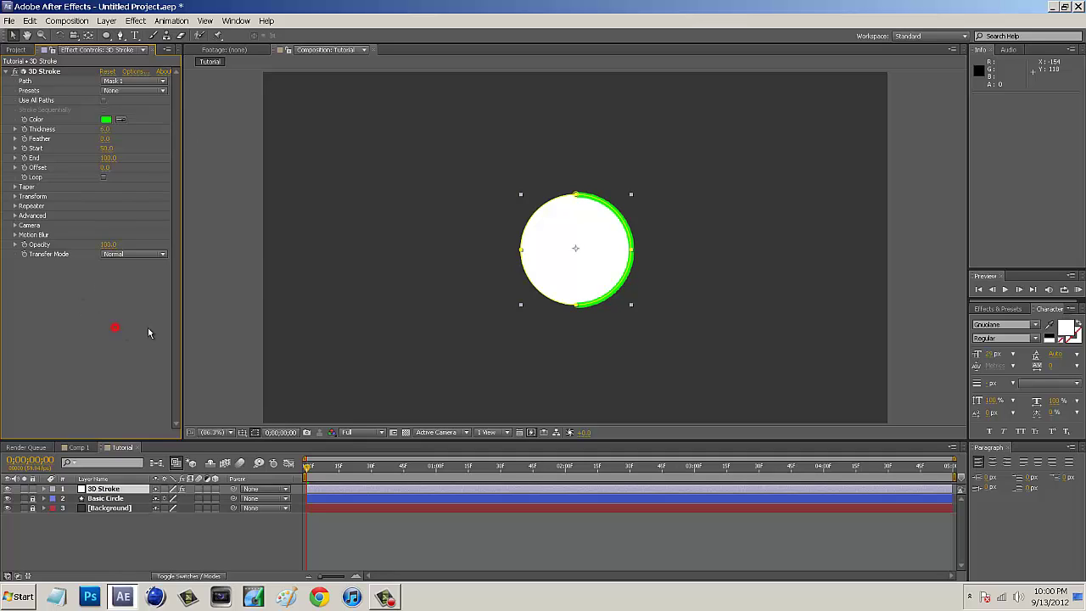
left_click(104, 177)
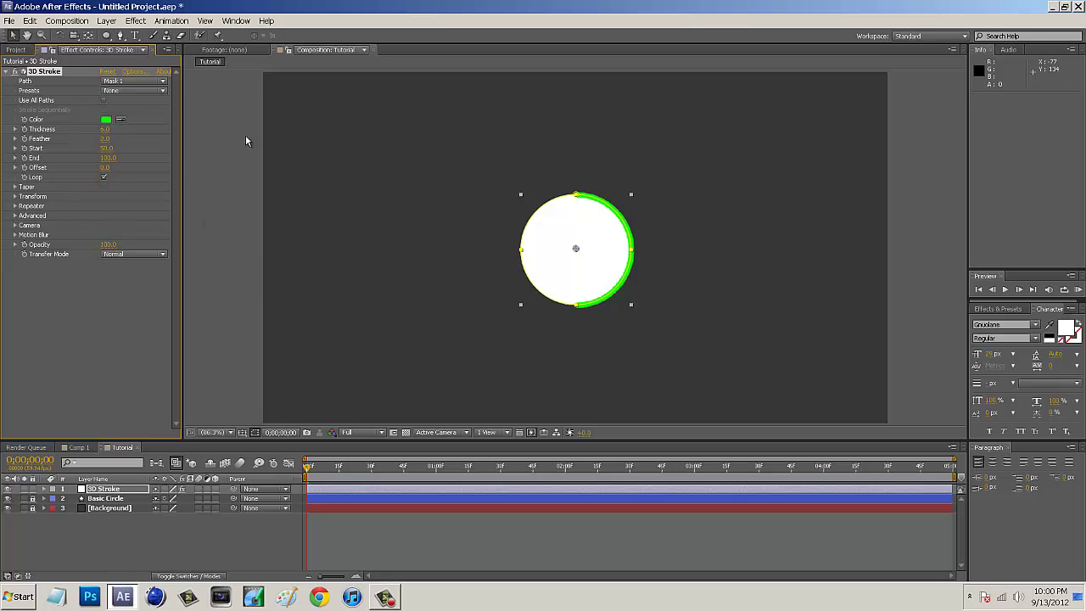
Set the 3D Stroke End to 70 and enter a new Start value.
left_click(108, 158)
type("50")
key("BackSpace")
key("BackSpace")
type("70")
key("Return")
left_click(103, 149)
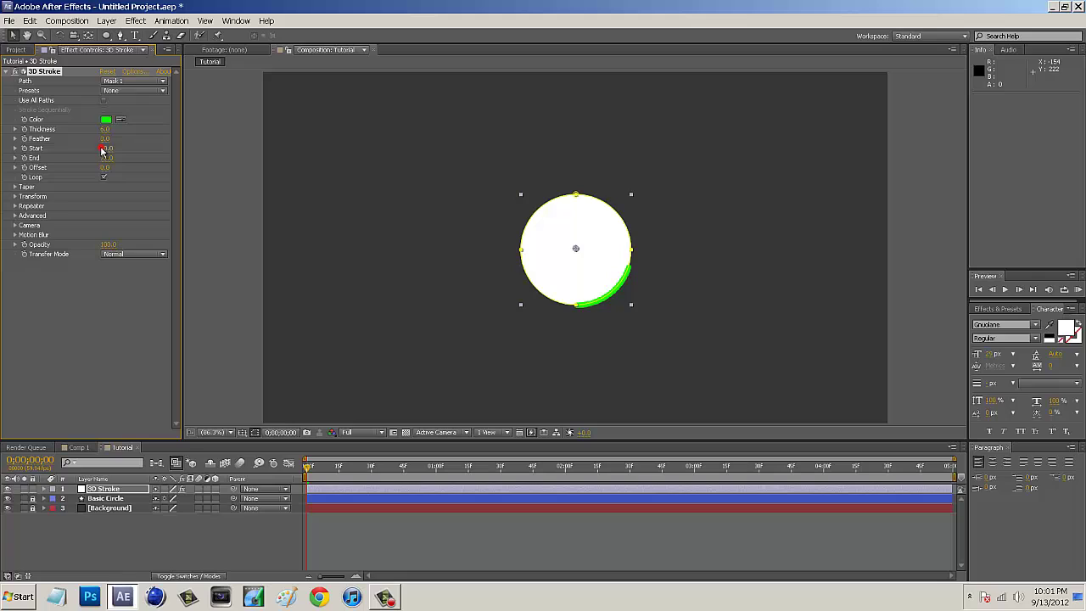
type("70")
key("Return")
Scrub Offset to place the green arc, then lower Start toward 0 to lengthen it.
left_click_drag(76, 167, 16, 158)
left_click_drag(106, 167, 216, 171)
key("ctrl+z")
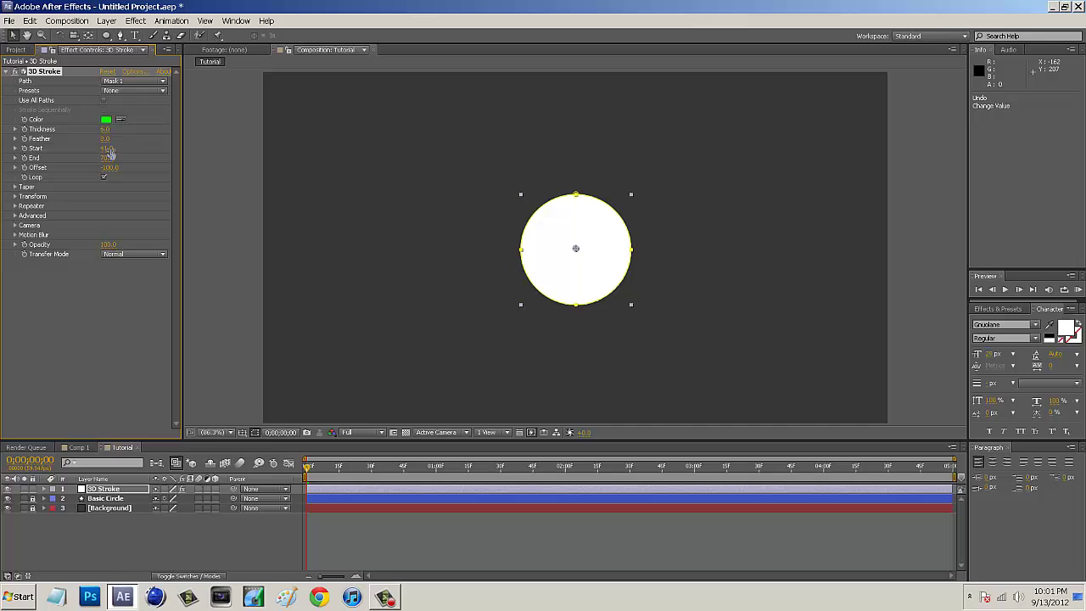
left_click_drag(106, 168, 200, 174)
mouse_move(109, 153)
left_mouse_down()
mouse_move(124, 151)
mouse_move(92, 158)
mouse_move(157, 167)
mouse_move(31, 166)
left_mouse_up()
left_click(31, 170)
key("KP_0")
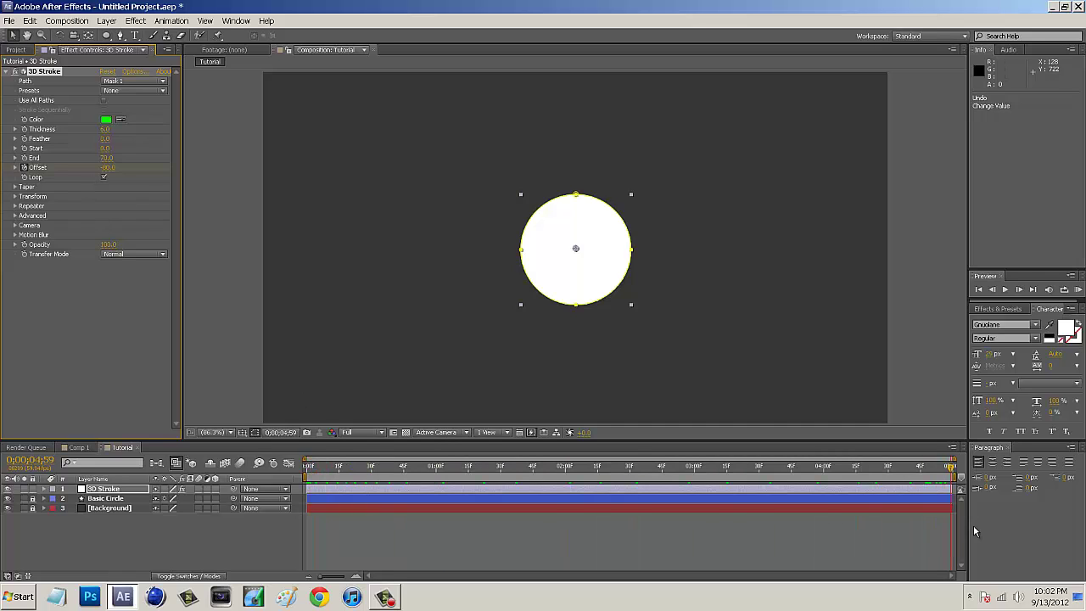
left_click_drag(108, 167, 260, 189)
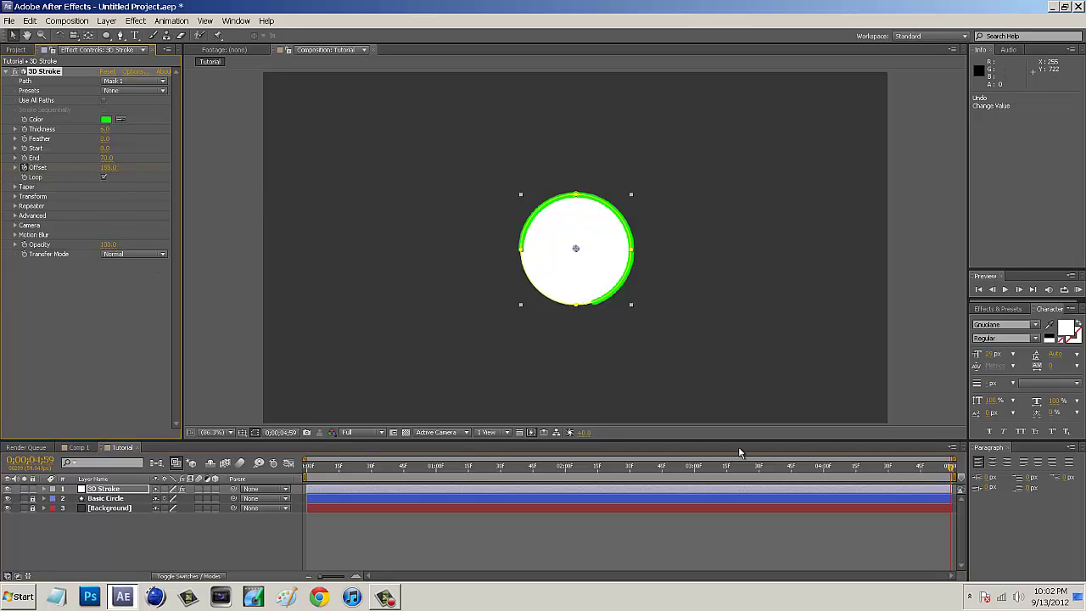
left_click(947, 469)
left_click_drag(948, 470, 307, 470)
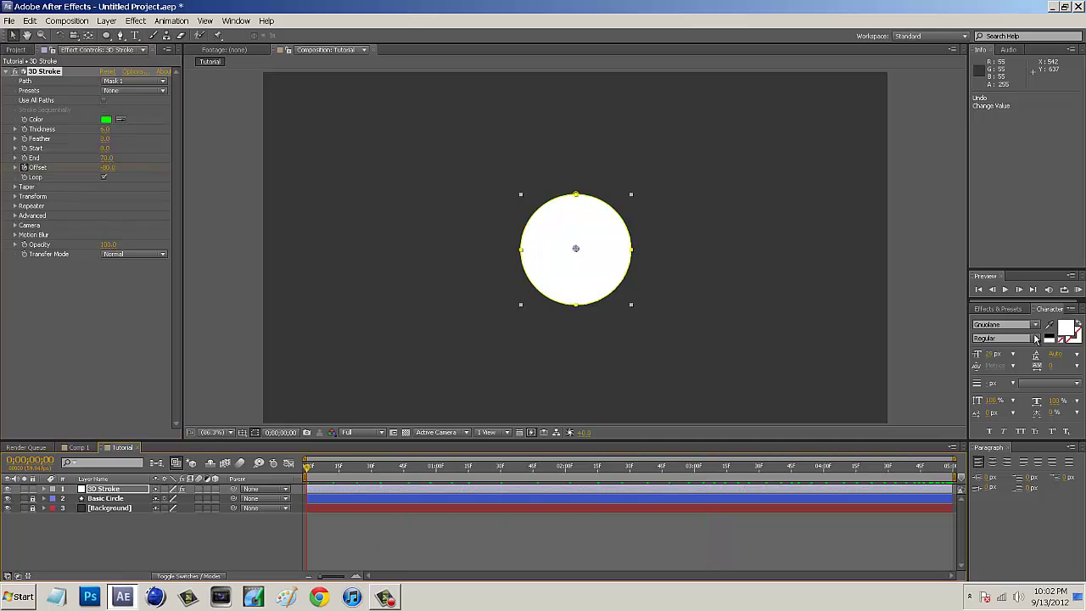
left_click(1079, 291)
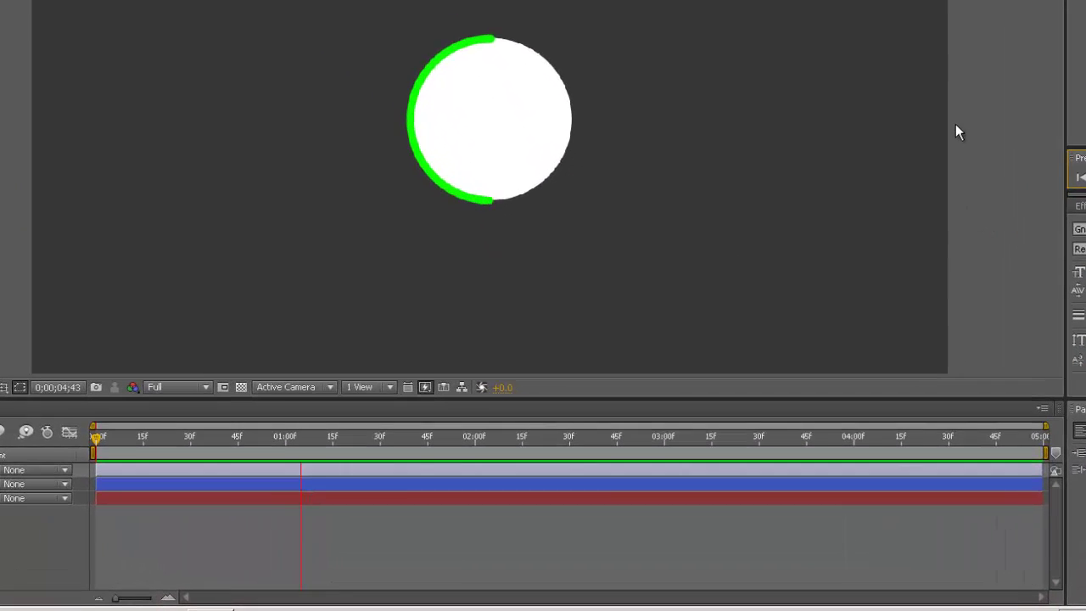
Stop the preview and scrub the timeline from the start to watch the stroke draw.
left_click(956, 124)
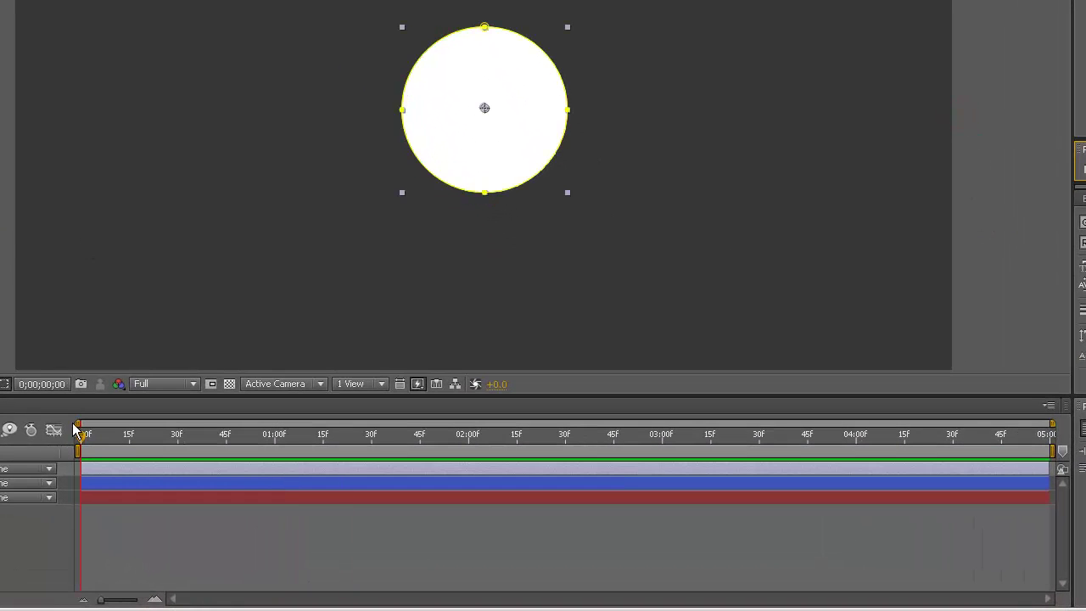
left_click(97, 436)
mouse_move(82, 436)
left_mouse_down()
mouse_move(257, 441)
mouse_move(462, 427)
left_mouse_up()
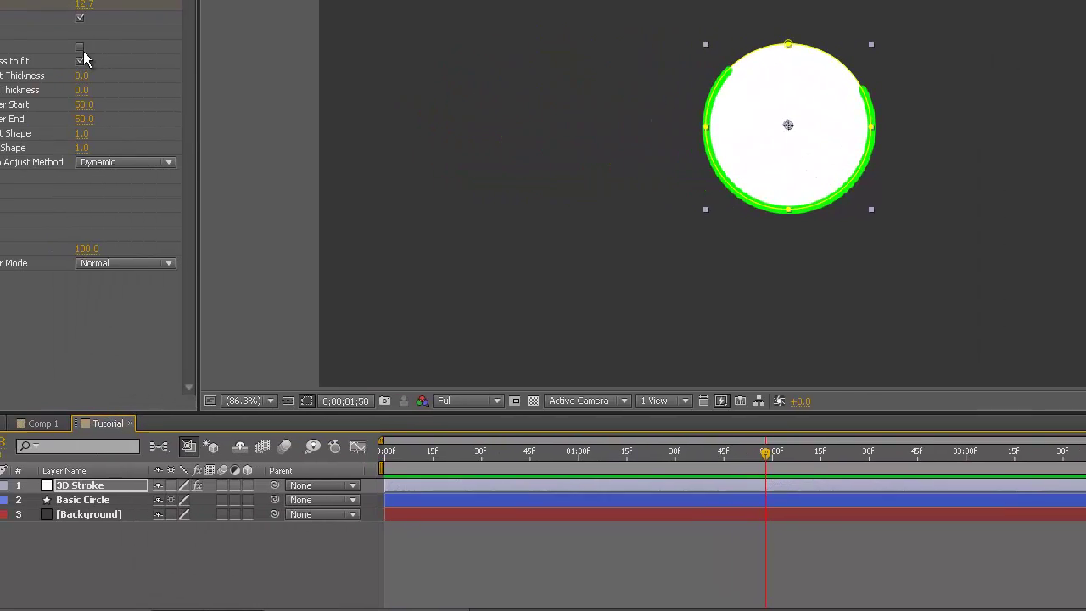
Enable Taper on the 3D Stroke and raise Taper End to 100, scrubbing to check the arc.
left_click(155, 51)
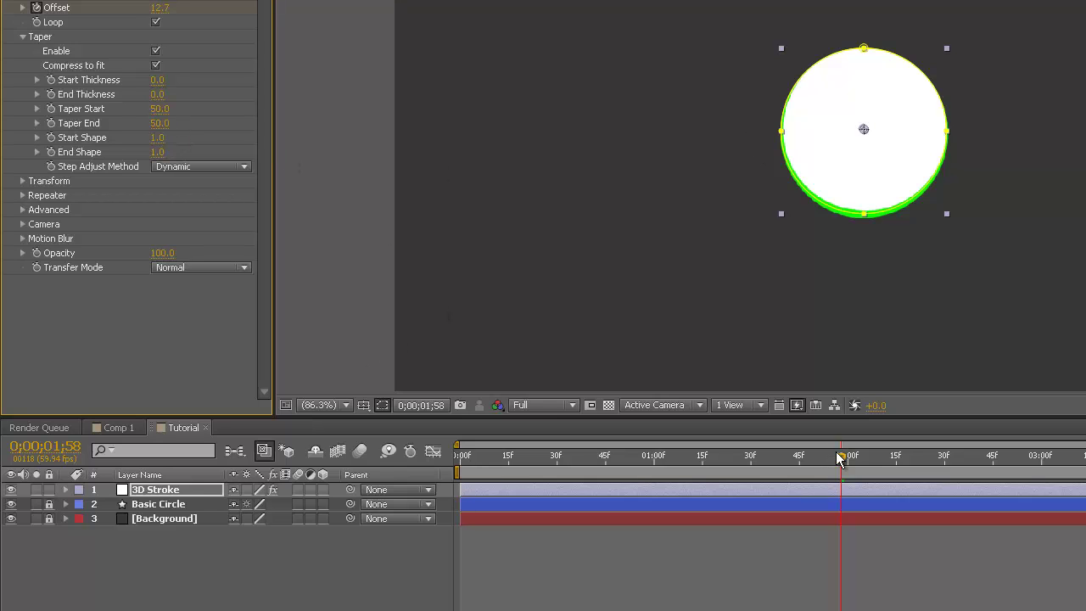
mouse_move(837, 459)
left_mouse_down()
mouse_move(594, 478)
mouse_move(618, 475)
left_mouse_up()
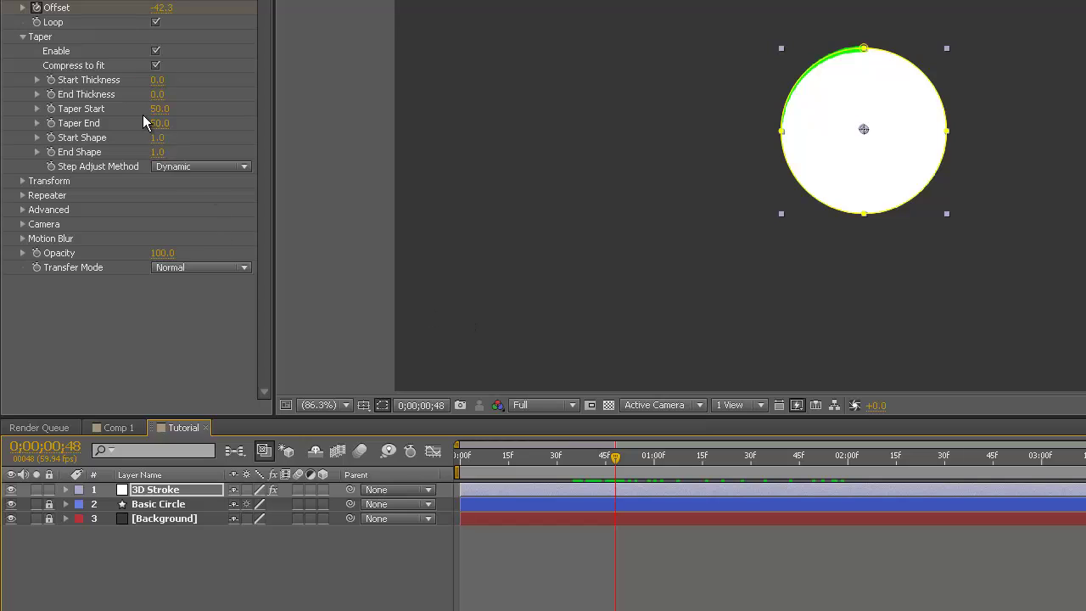
mouse_move(170, 124)
left_mouse_down()
mouse_move(153, 123)
mouse_move(227, 123)
left_mouse_up()
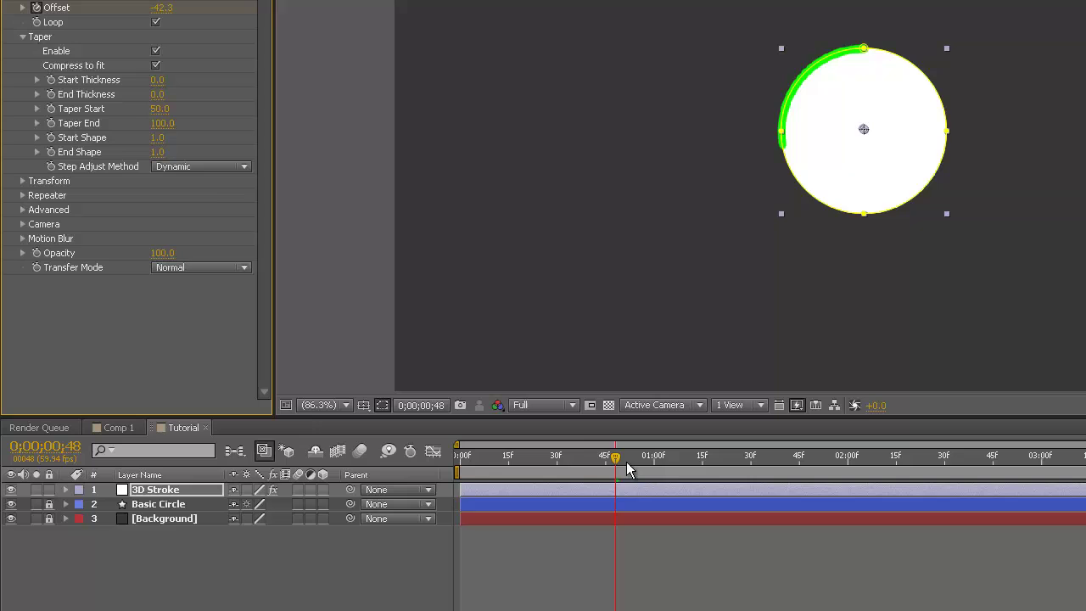
mouse_move(625, 458)
left_mouse_down()
mouse_move(541, 463)
mouse_move(876, 454)
left_mouse_up()
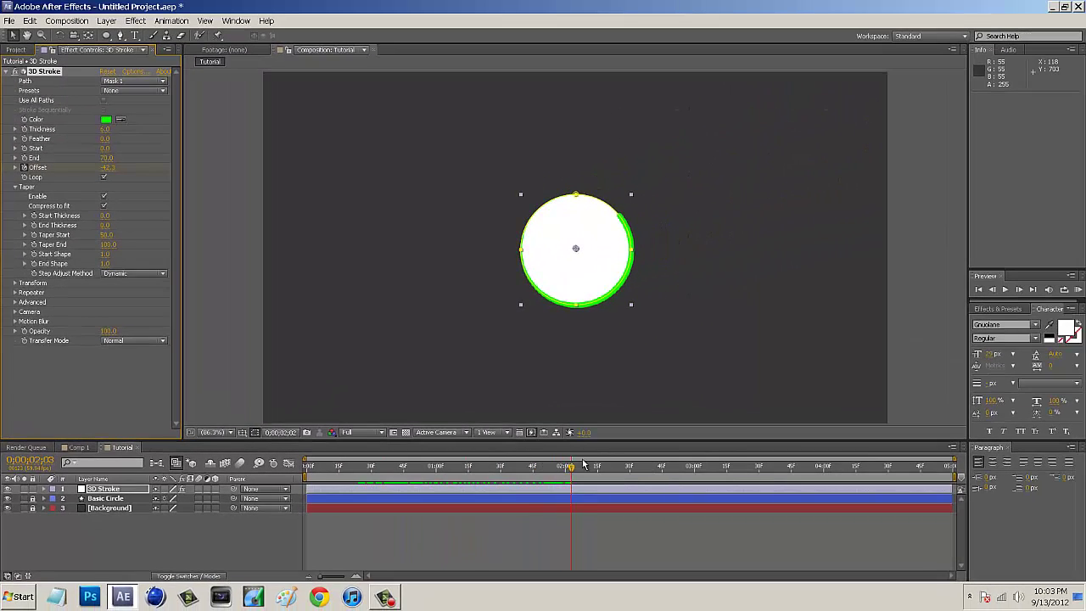
mouse_move(584, 465)
left_mouse_down()
mouse_move(628, 444)
mouse_move(793, 422)
mouse_move(671, 433)
mouse_move(436, 396)
mouse_move(341, 365)
left_mouse_up()
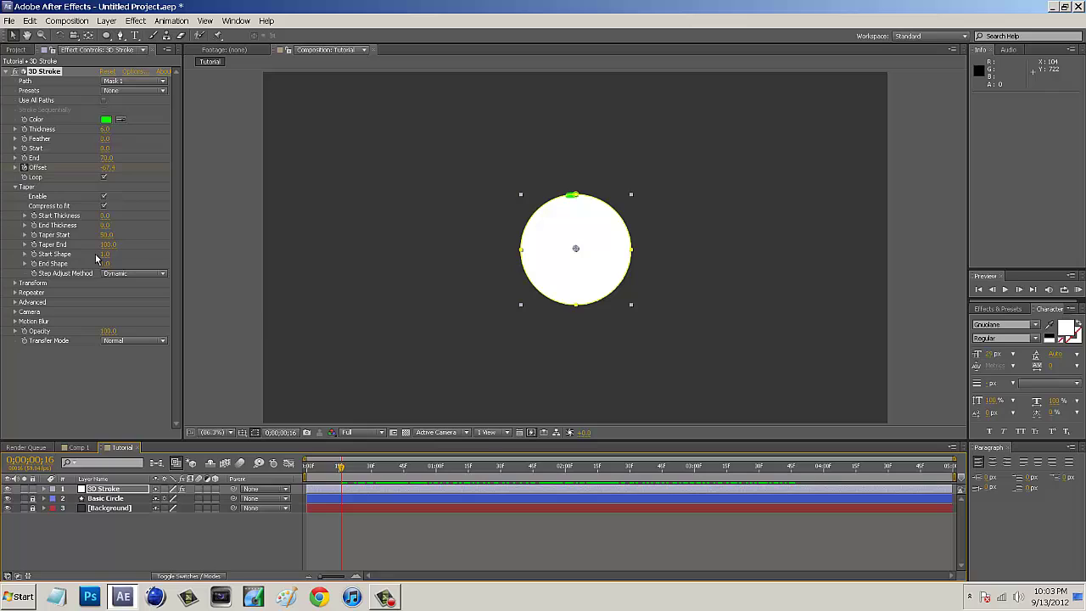
key("Home")
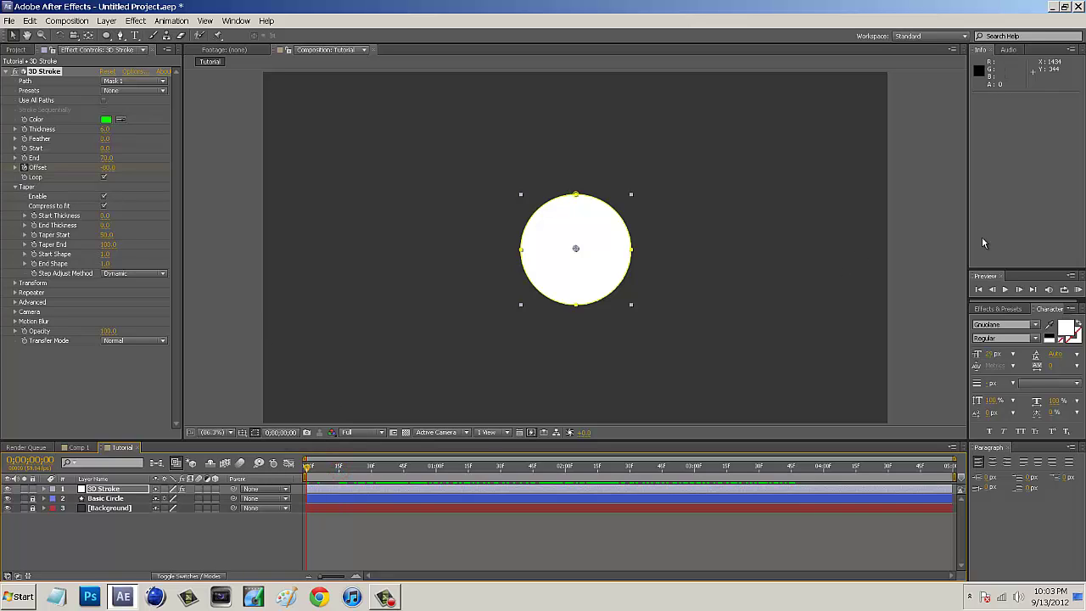
left_click(957, 242)
left_click(1078, 292)
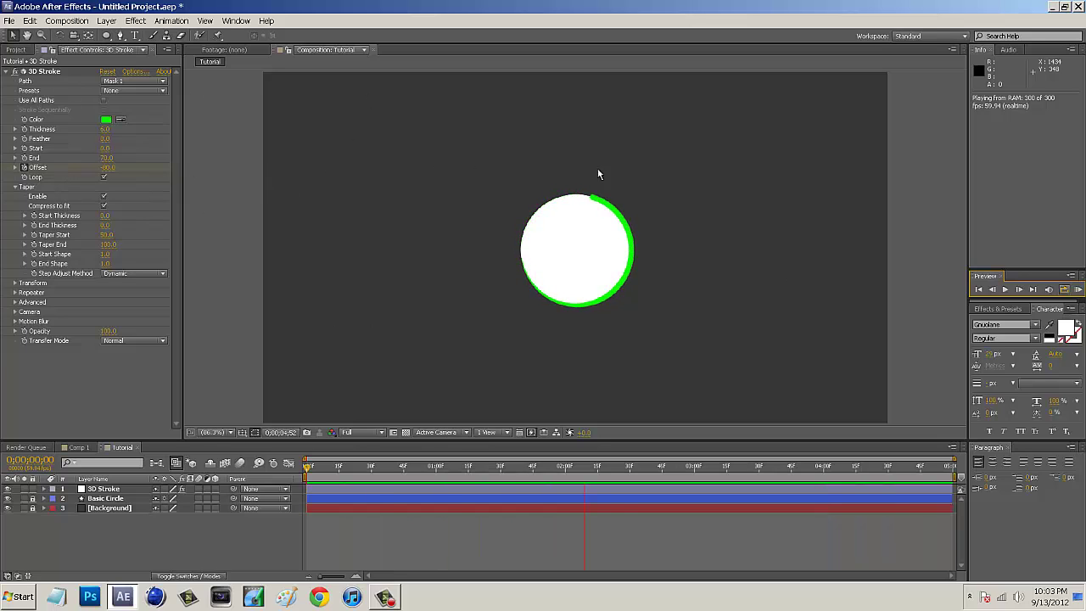
left_click(245, 317)
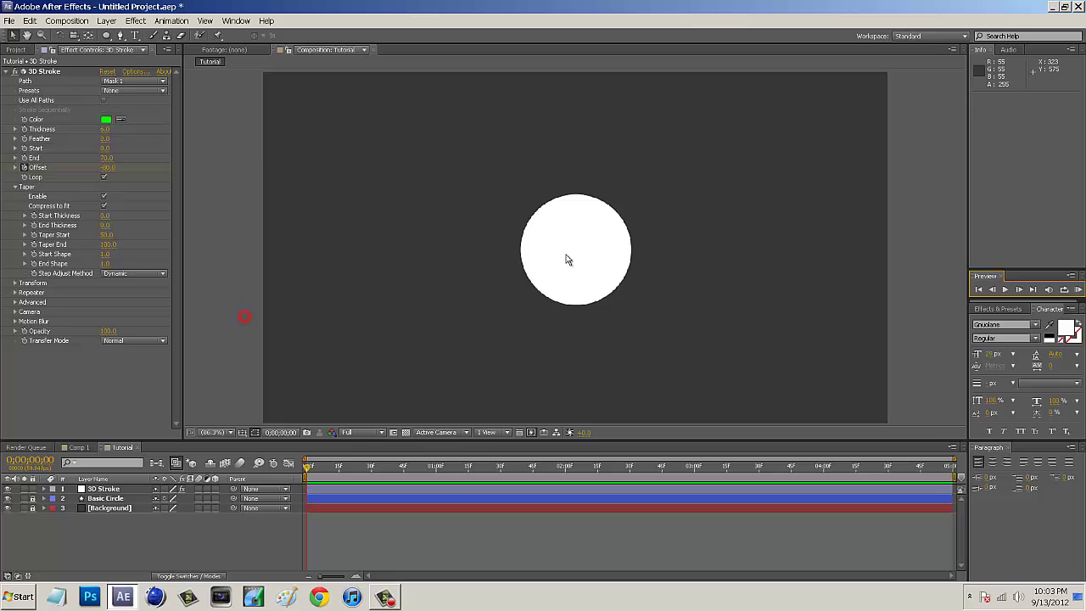
left_click(79, 447)
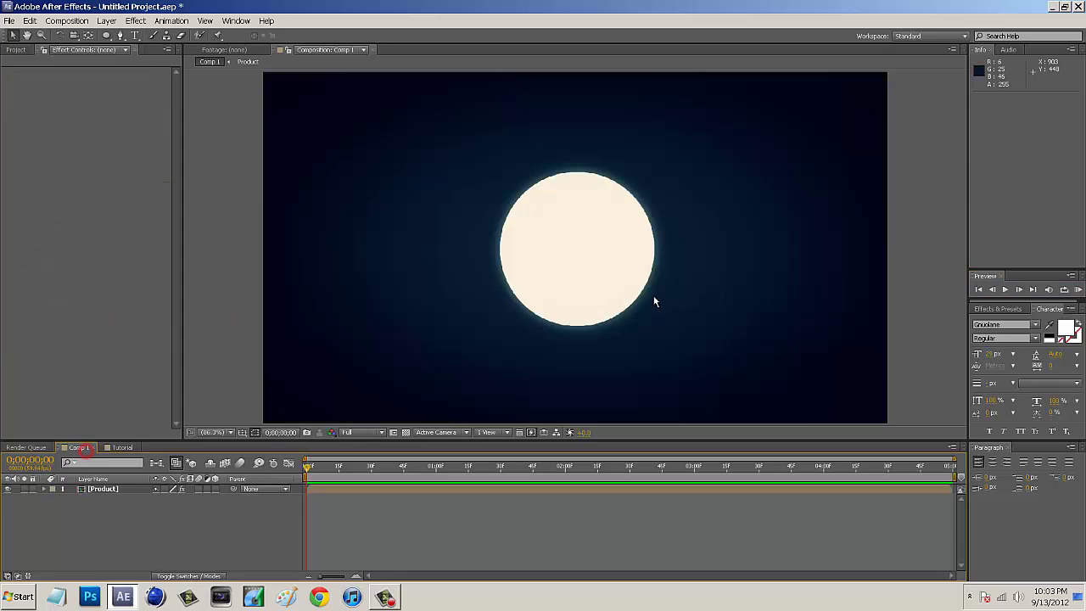
left_click_drag(306, 466, 649, 466)
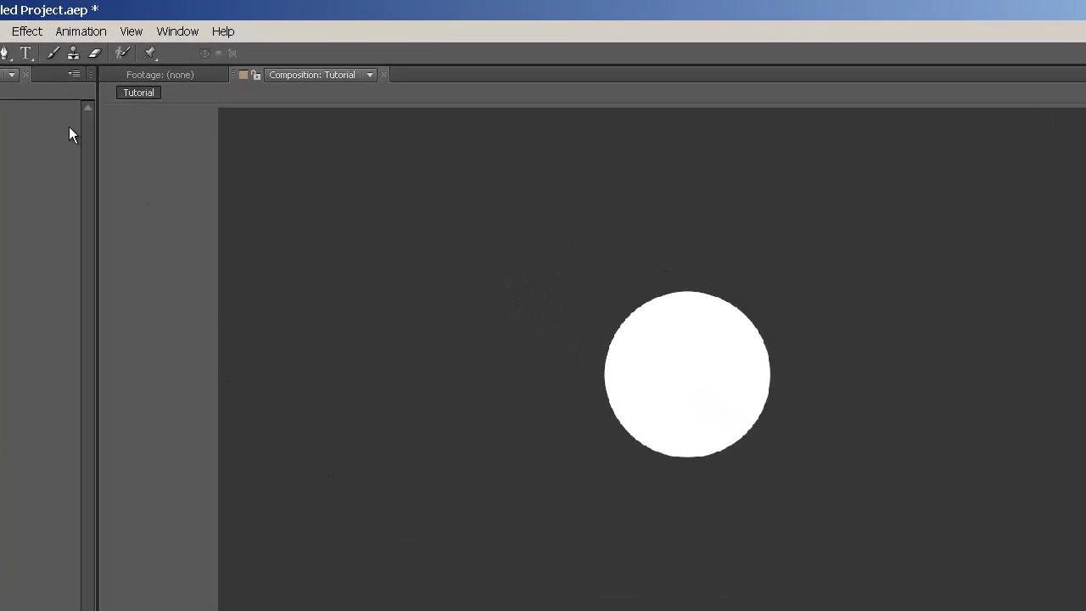
left_click(22, 32)
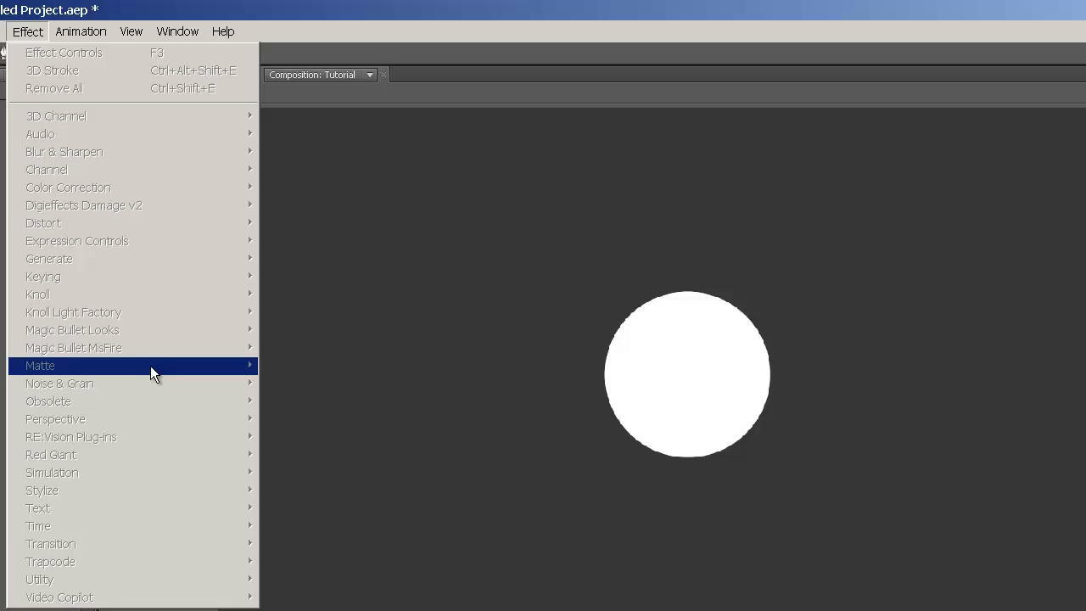
key("Escape")
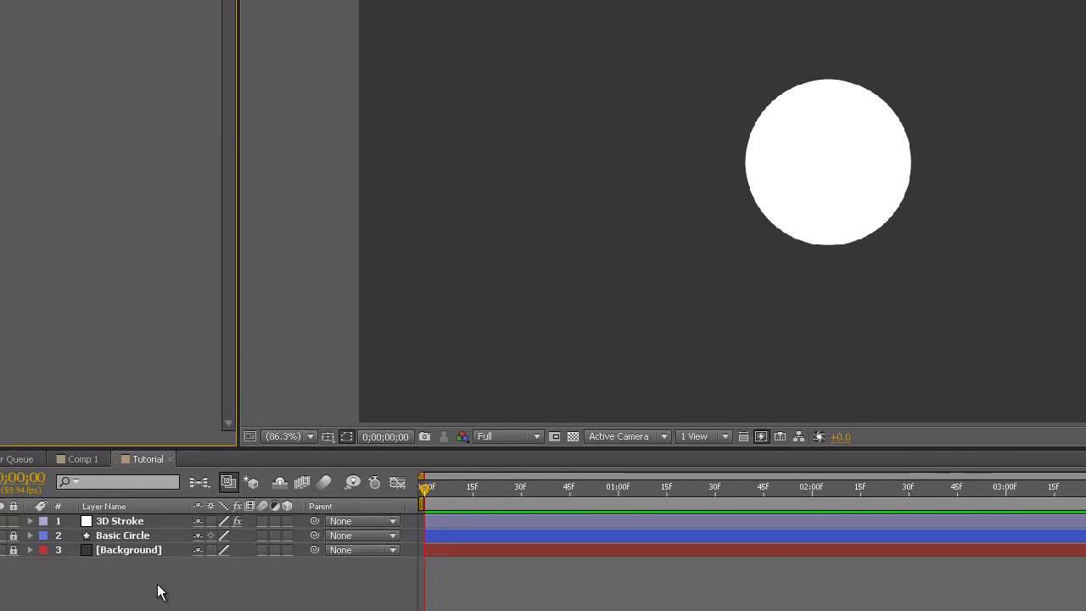
left_click(196, 536)
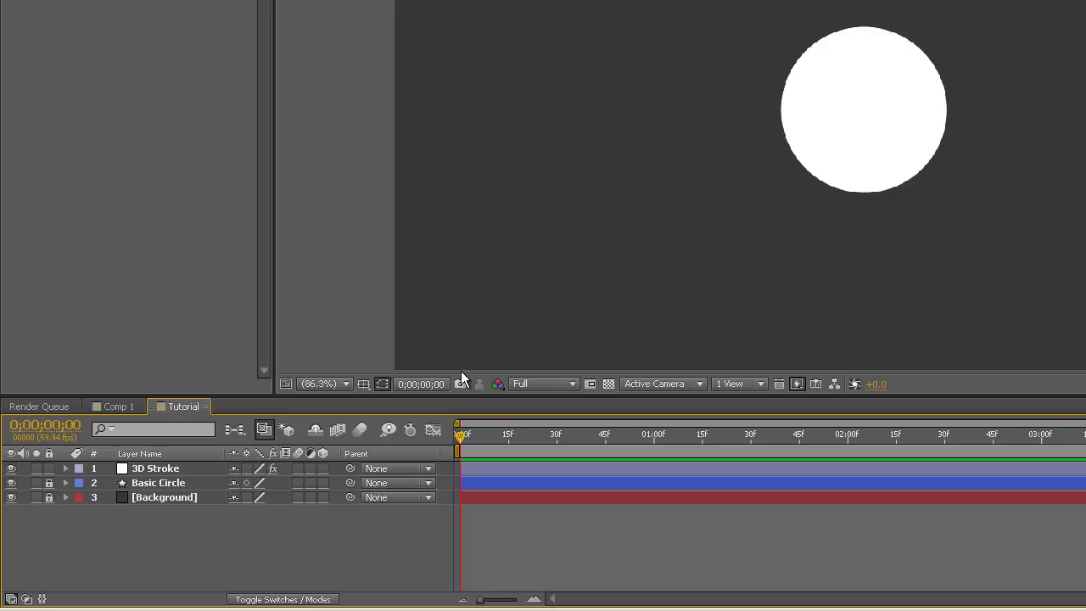
Scrub to about two seconds and reveal the 3D Stroke effect's properties.
mouse_move(465, 436)
left_mouse_down()
mouse_move(878, 469)
mouse_move(980, 457)
mouse_move(877, 457)
left_mouse_up()
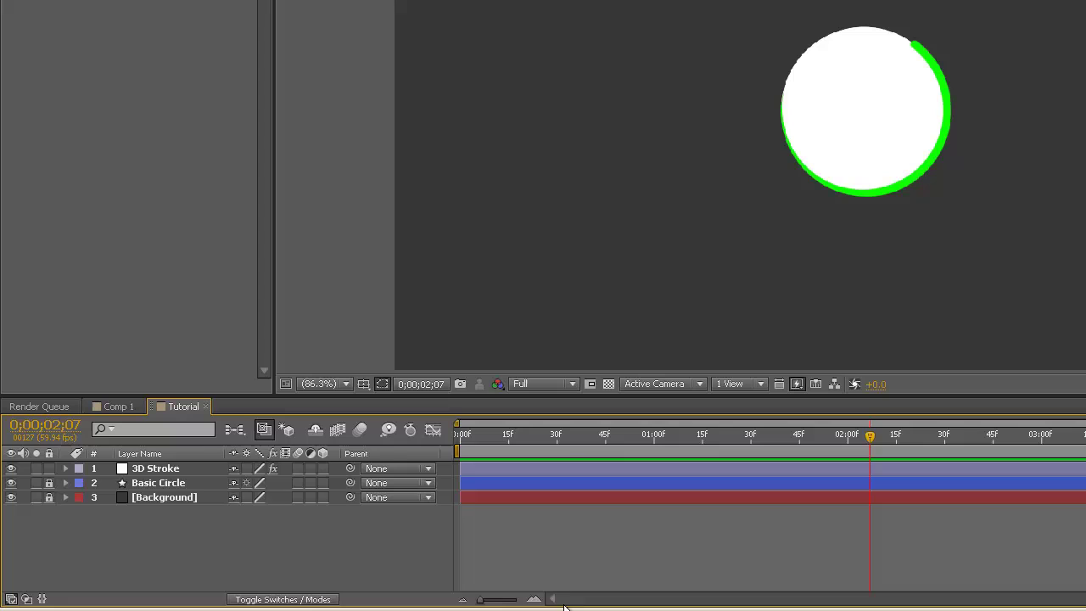
left_click(66, 467)
left_click(81, 511)
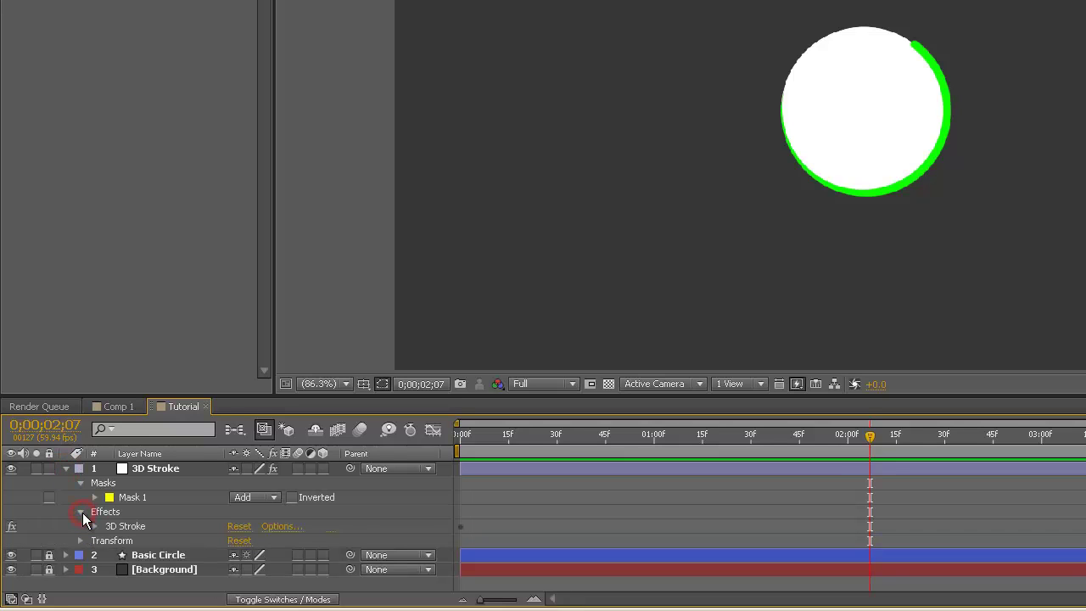
left_click(91, 527)
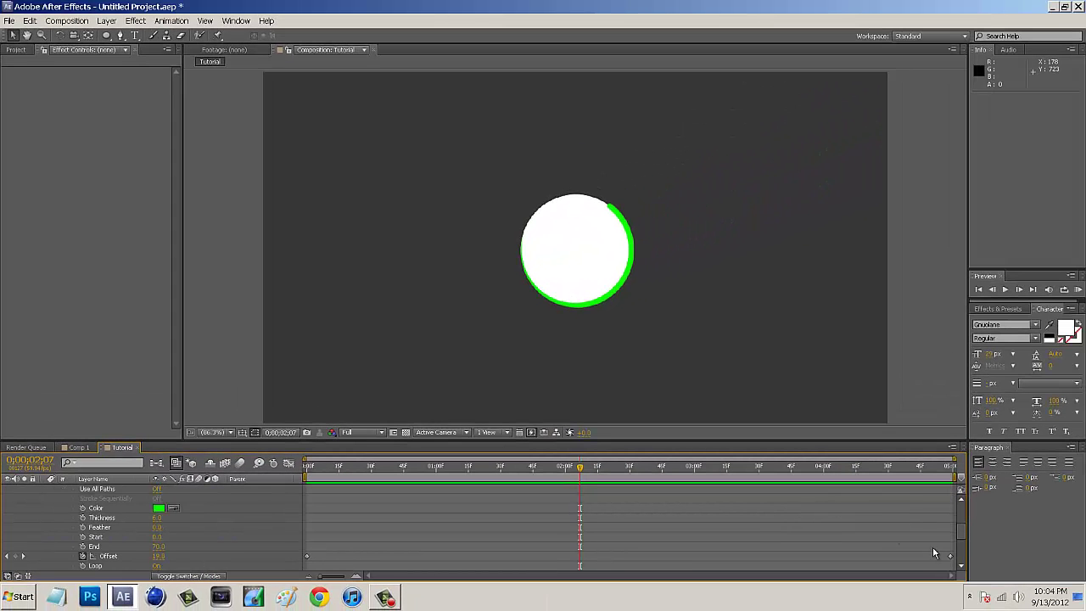
scroll(933, 553, "down", 1)
Apply Easy Ease In to the final Offset keyframe, then return to the first frame.
right_click(954, 532)
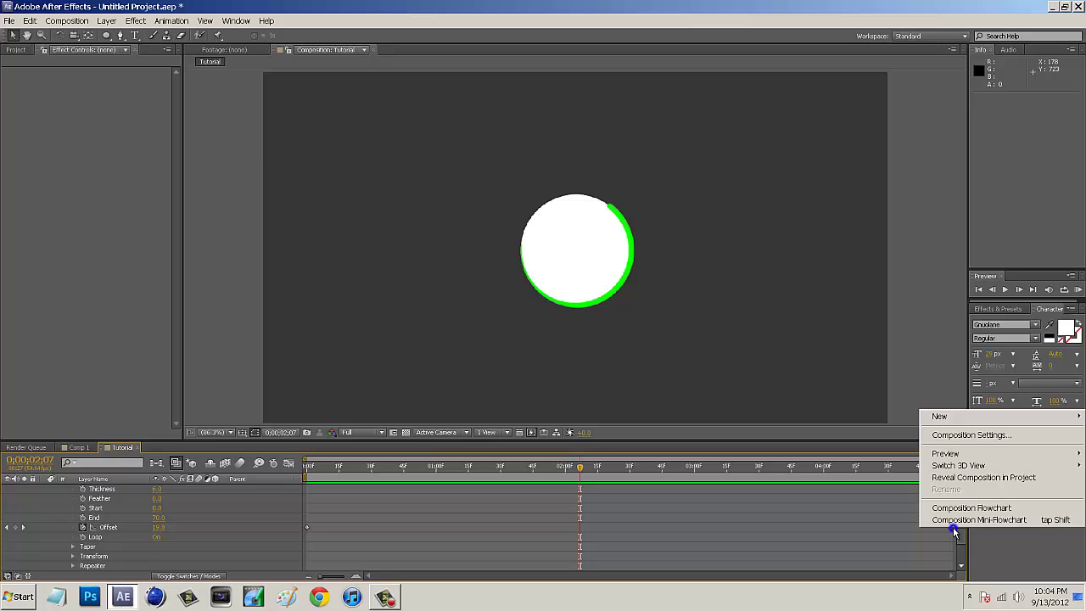
left_click(930, 543)
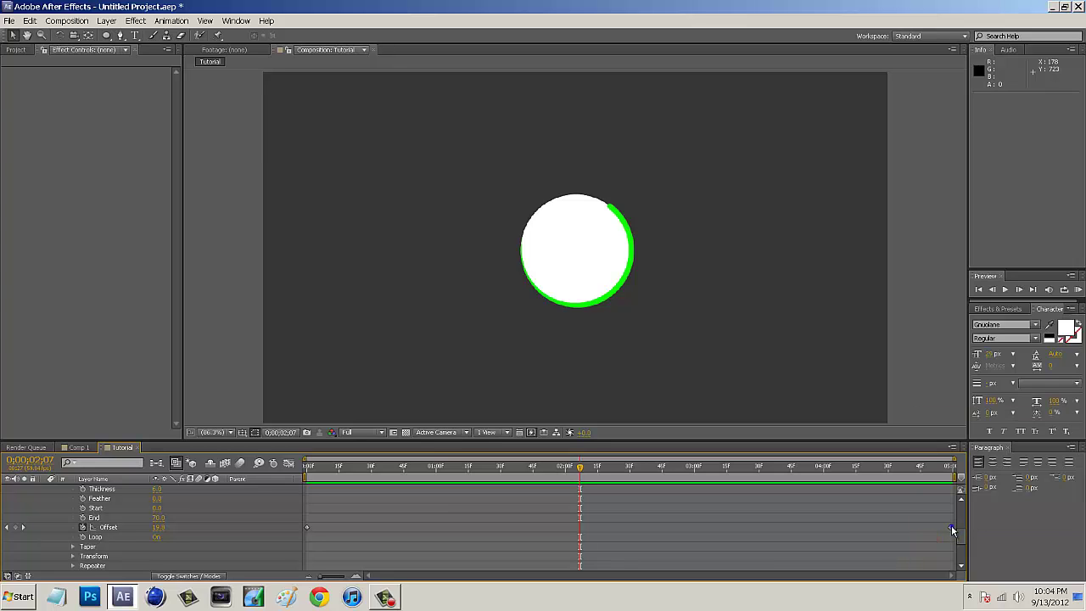
right_click(951, 528)
mouse_move(972, 526)
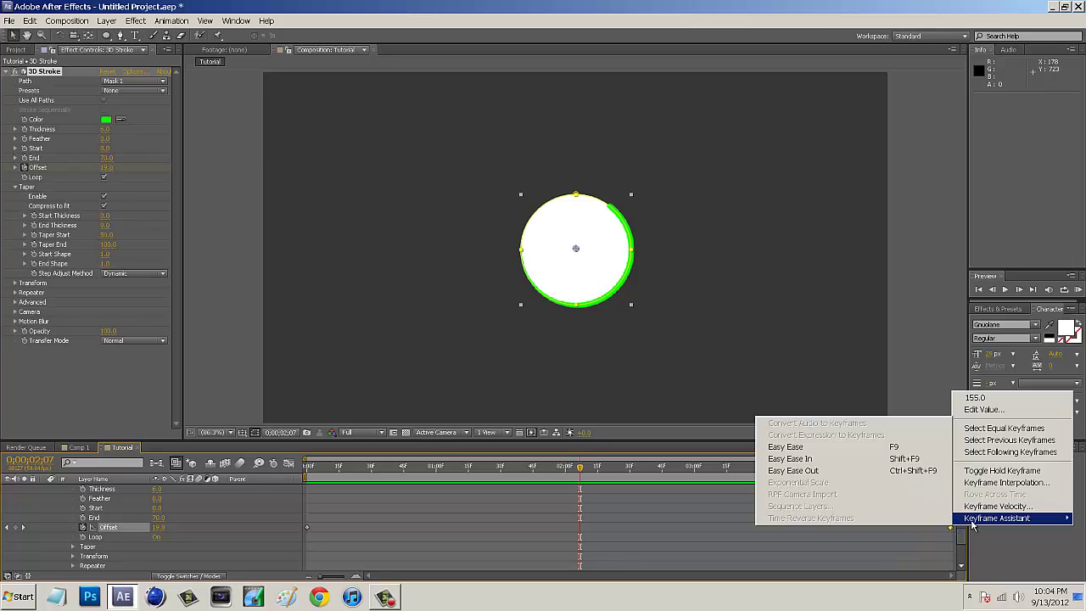
left_click(861, 460)
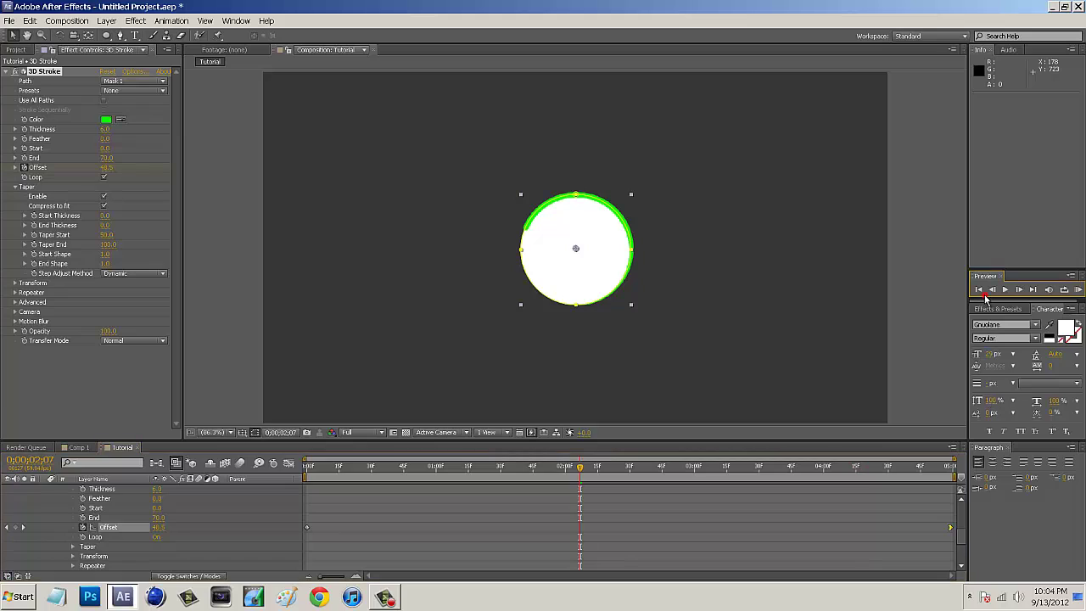
left_click(979, 290)
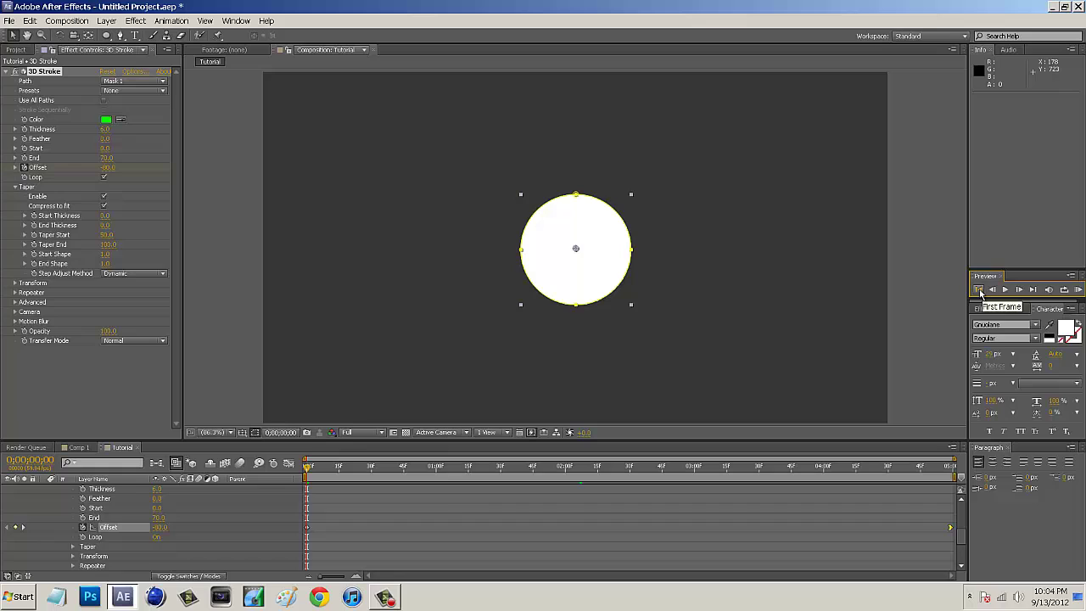
left_click(1077, 289)
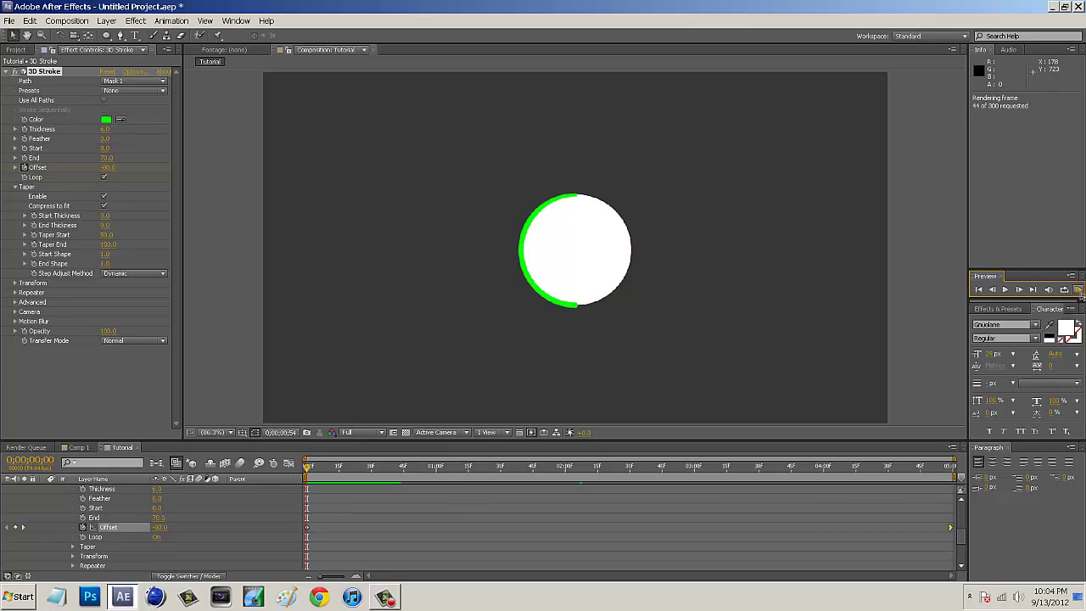